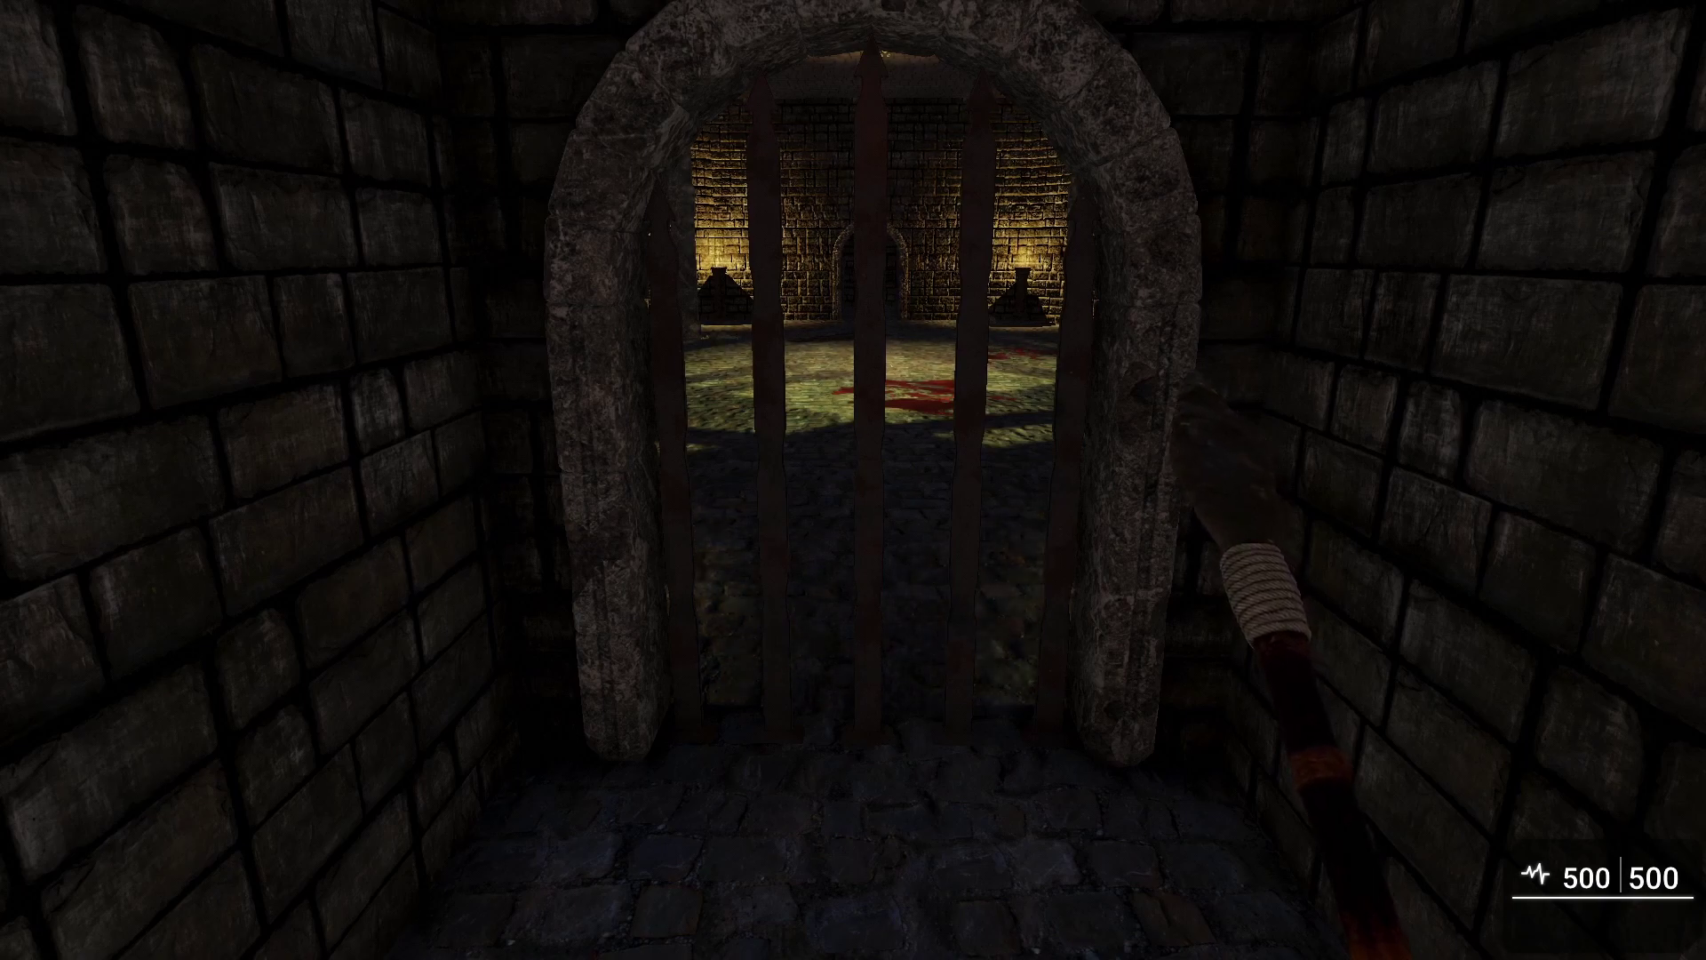
Walk to the cell gate, spear the released creatures until the scorpion dies, then exit to the editor
key(d)
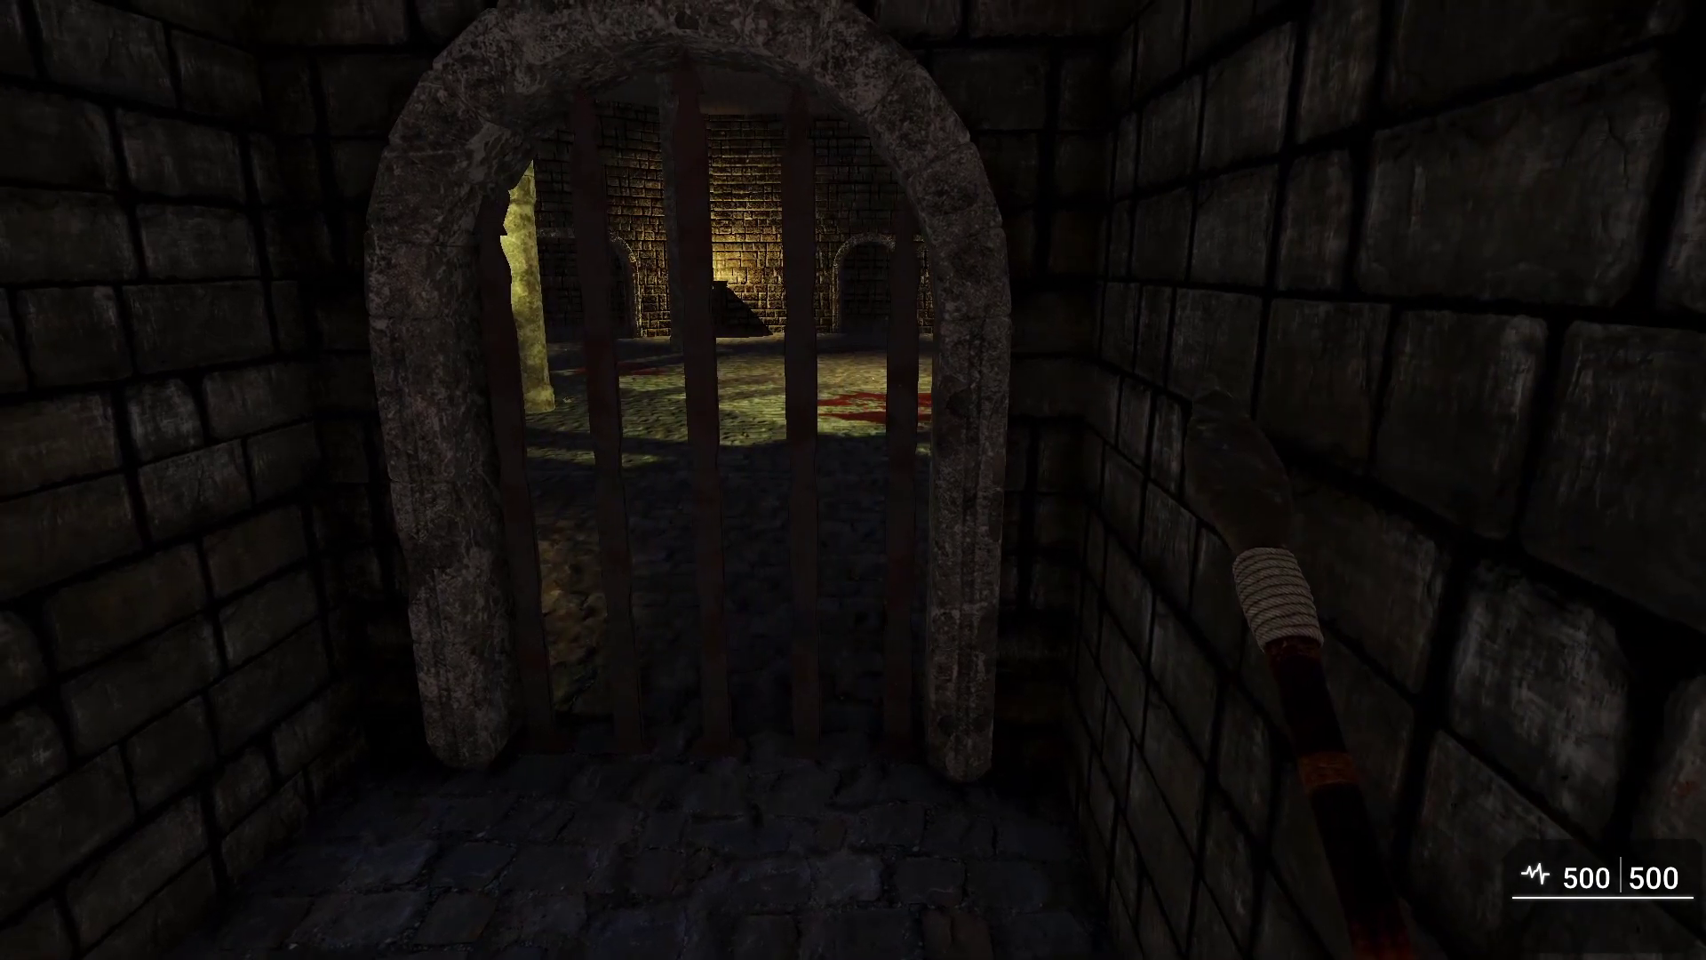
key(a)
key(d)
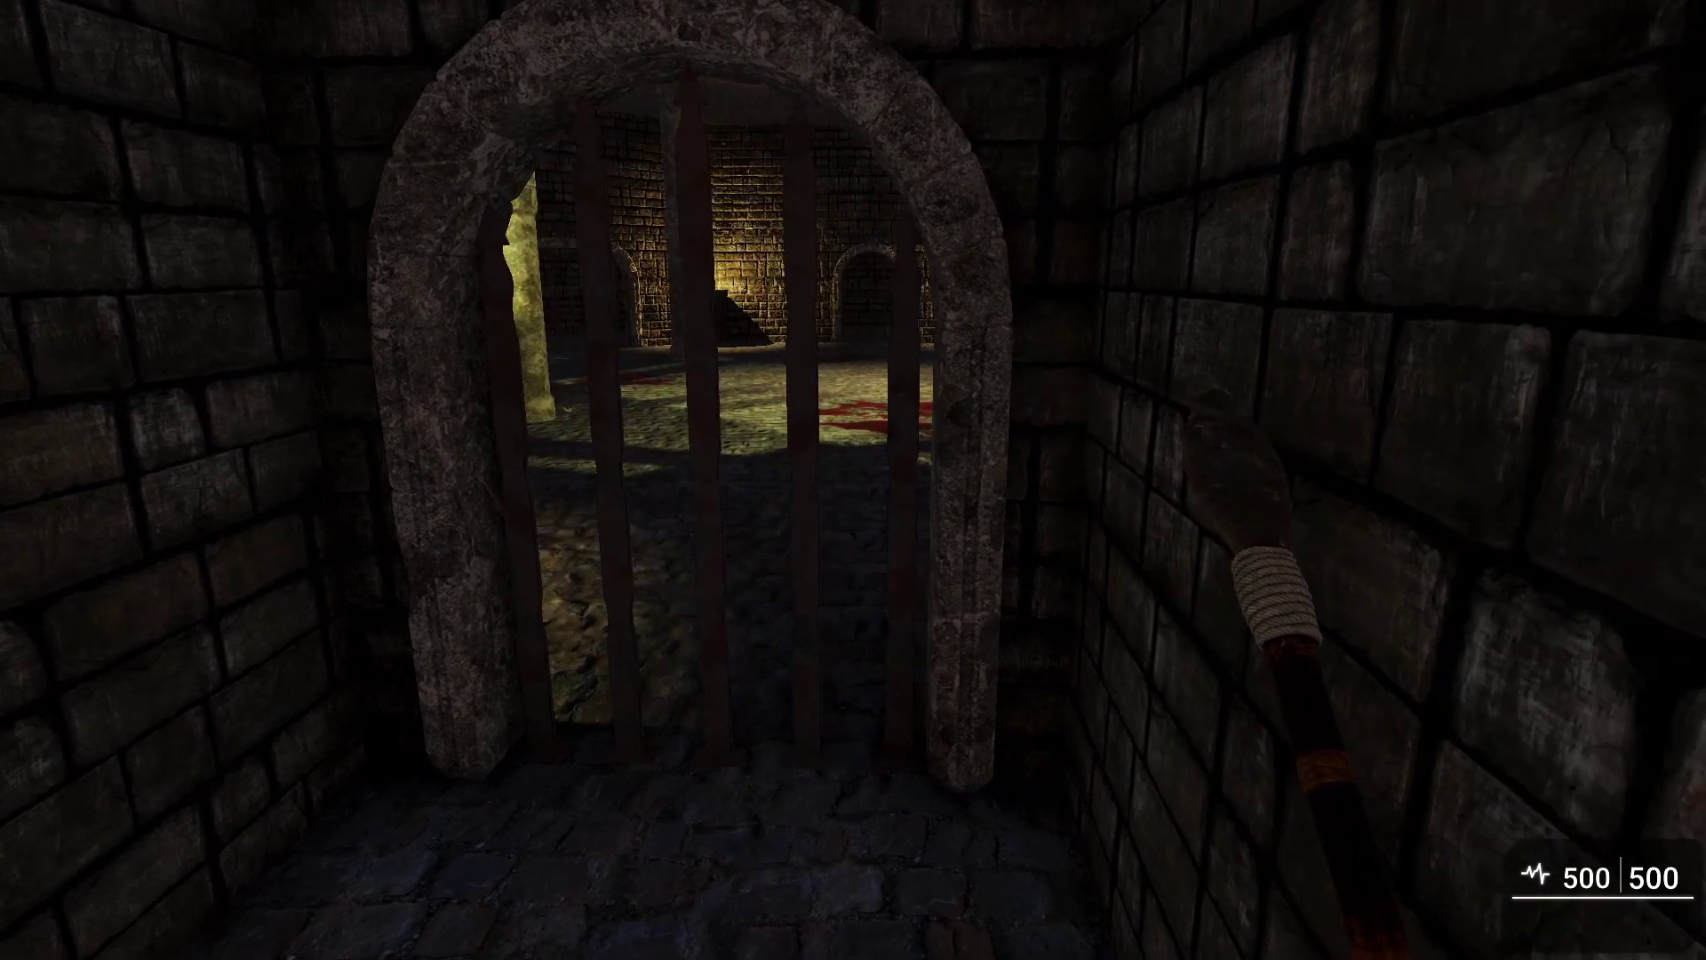
key(a)
key(w)
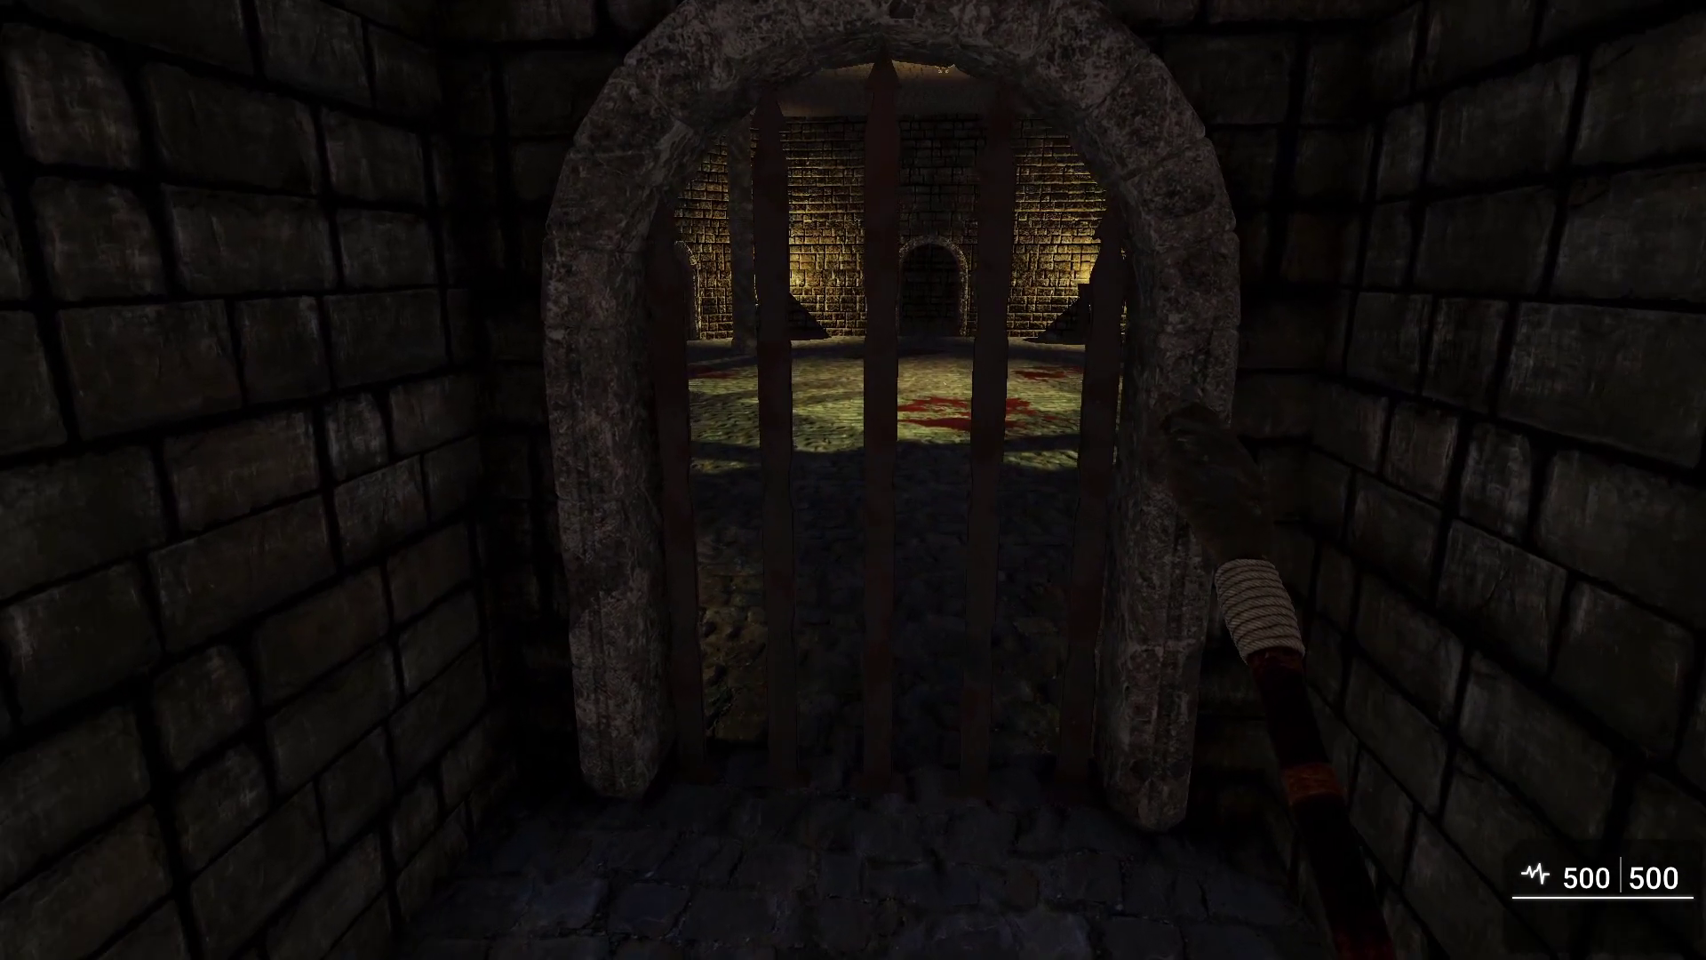
key(w)
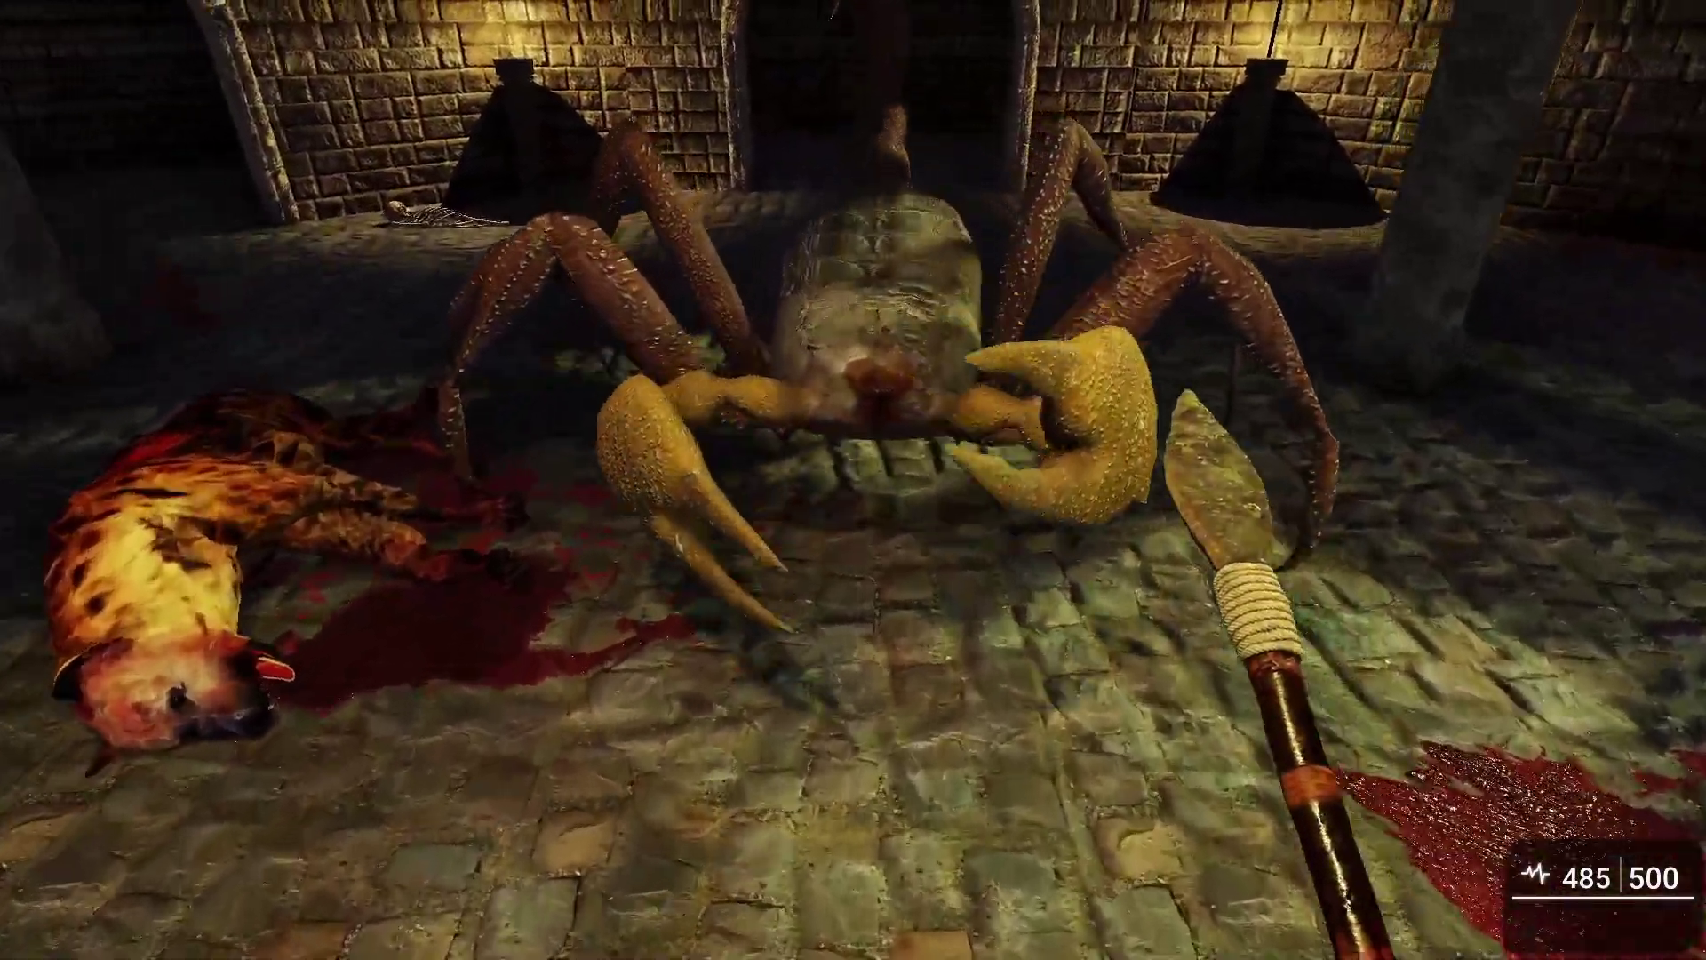
click(853, 480)
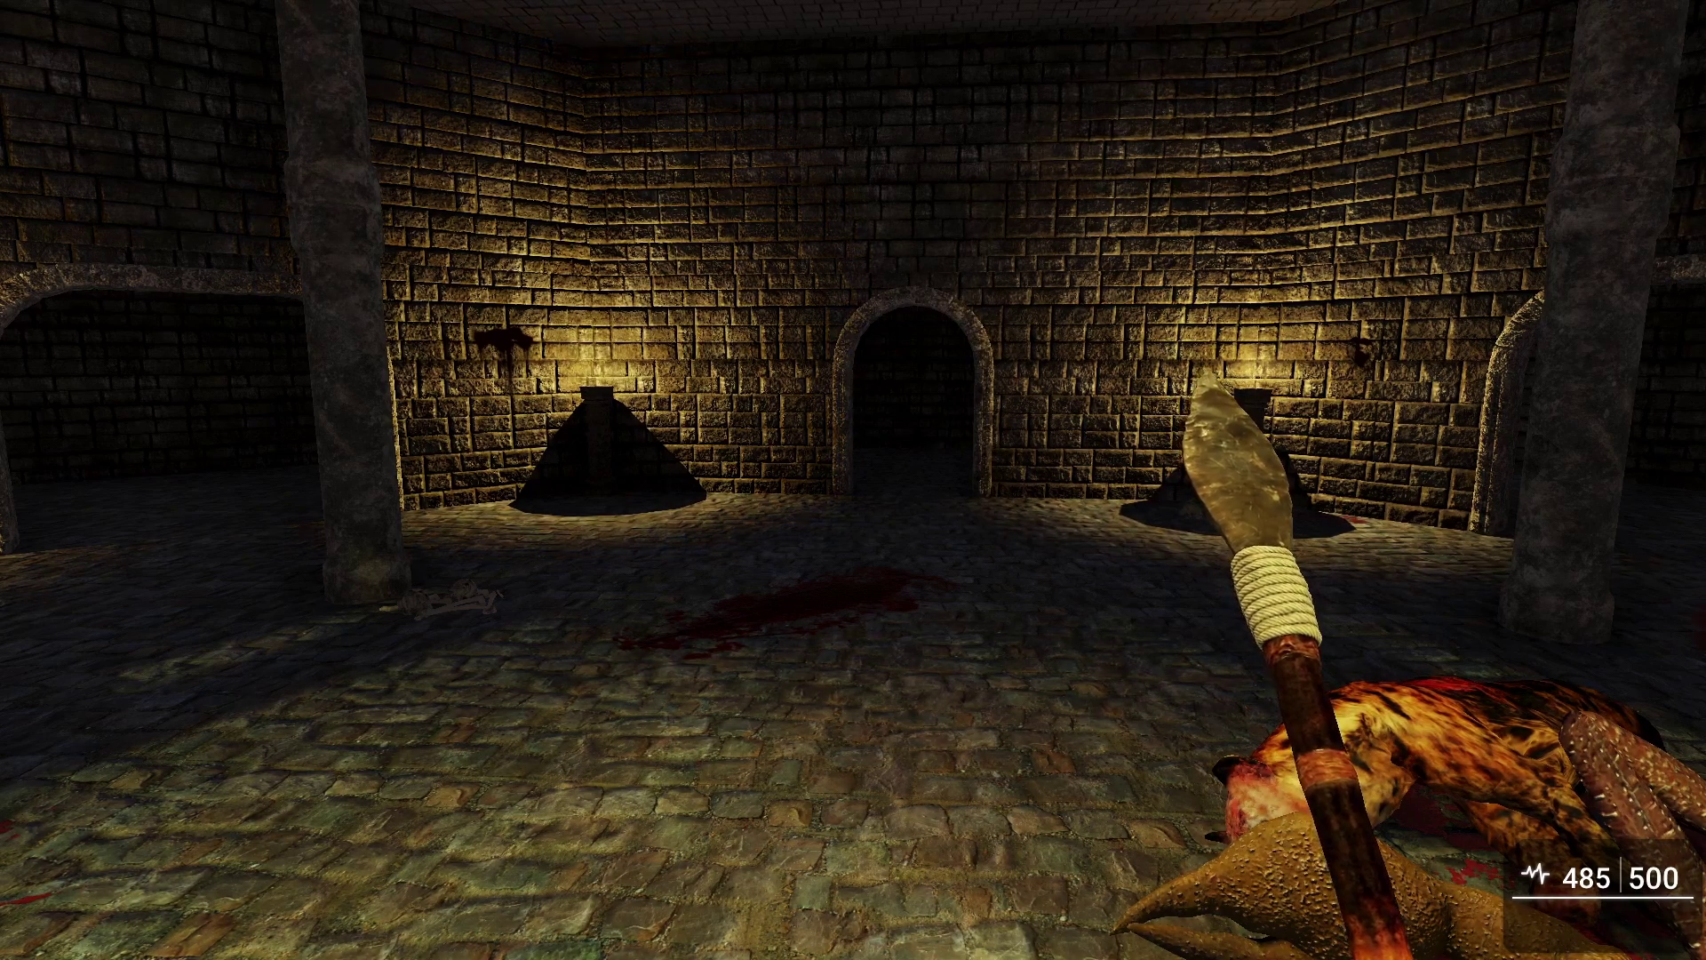
key(Escape)
Fly the camera to the pillar and toggle Visual Logic Connections to see its cockroach-gate link
right_drag(926, 551, 1044, 512)
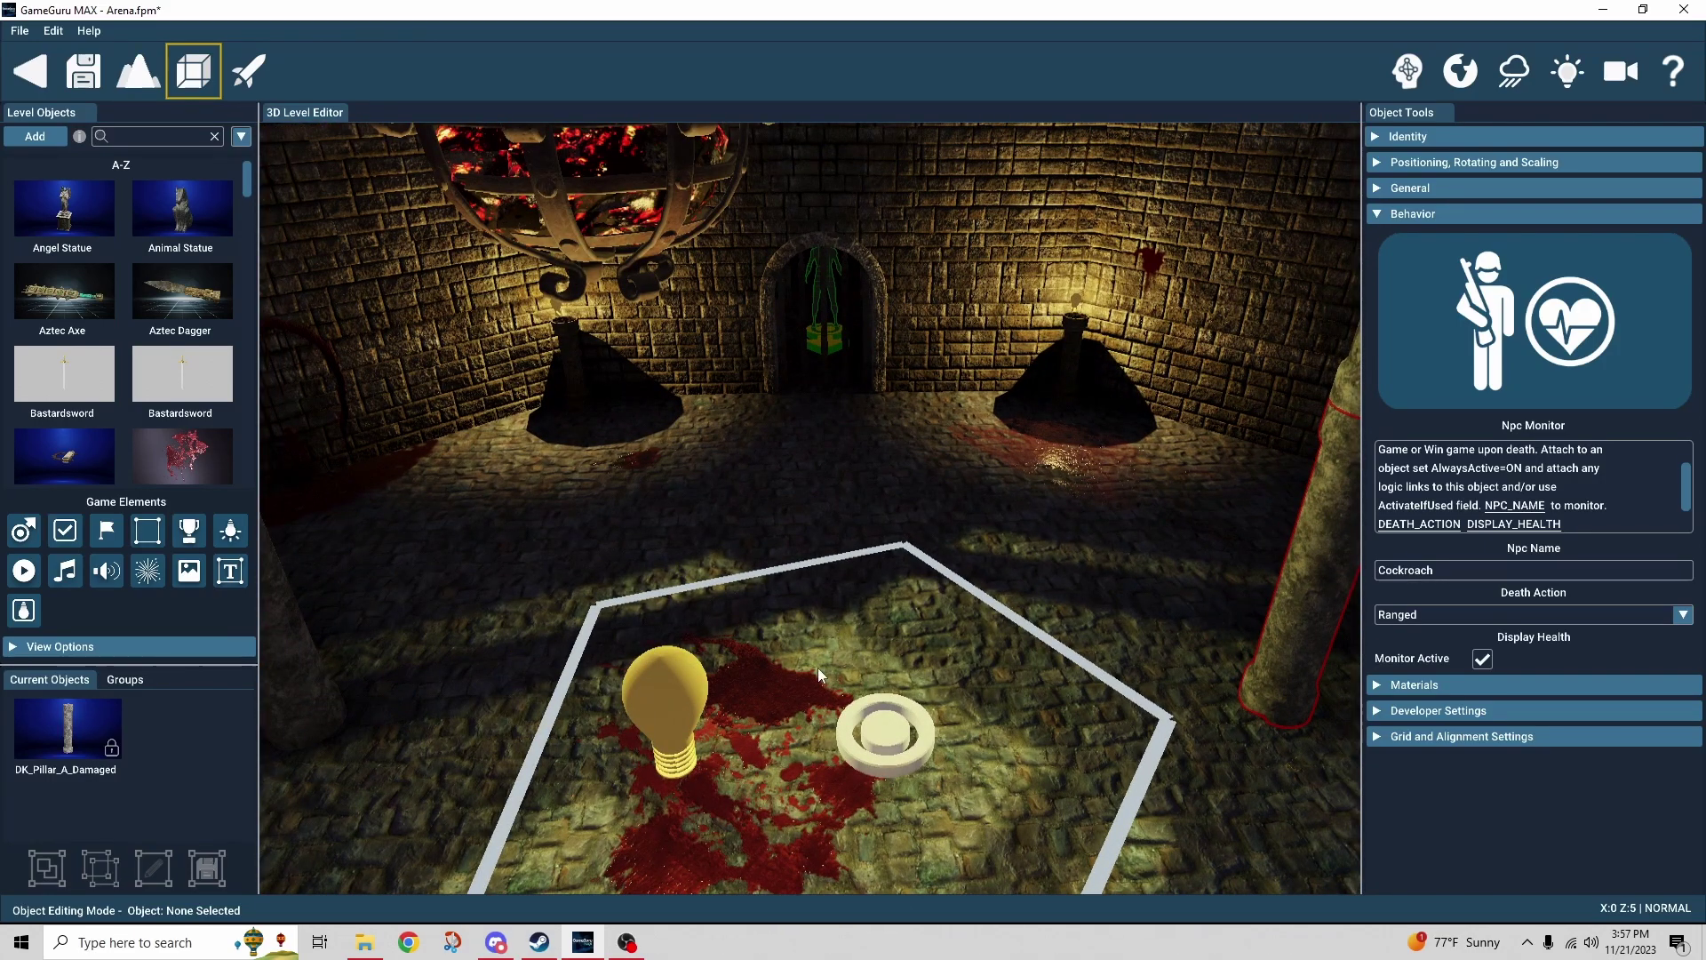
right_drag(817, 672, 1294, 247)
click(1396, 89)
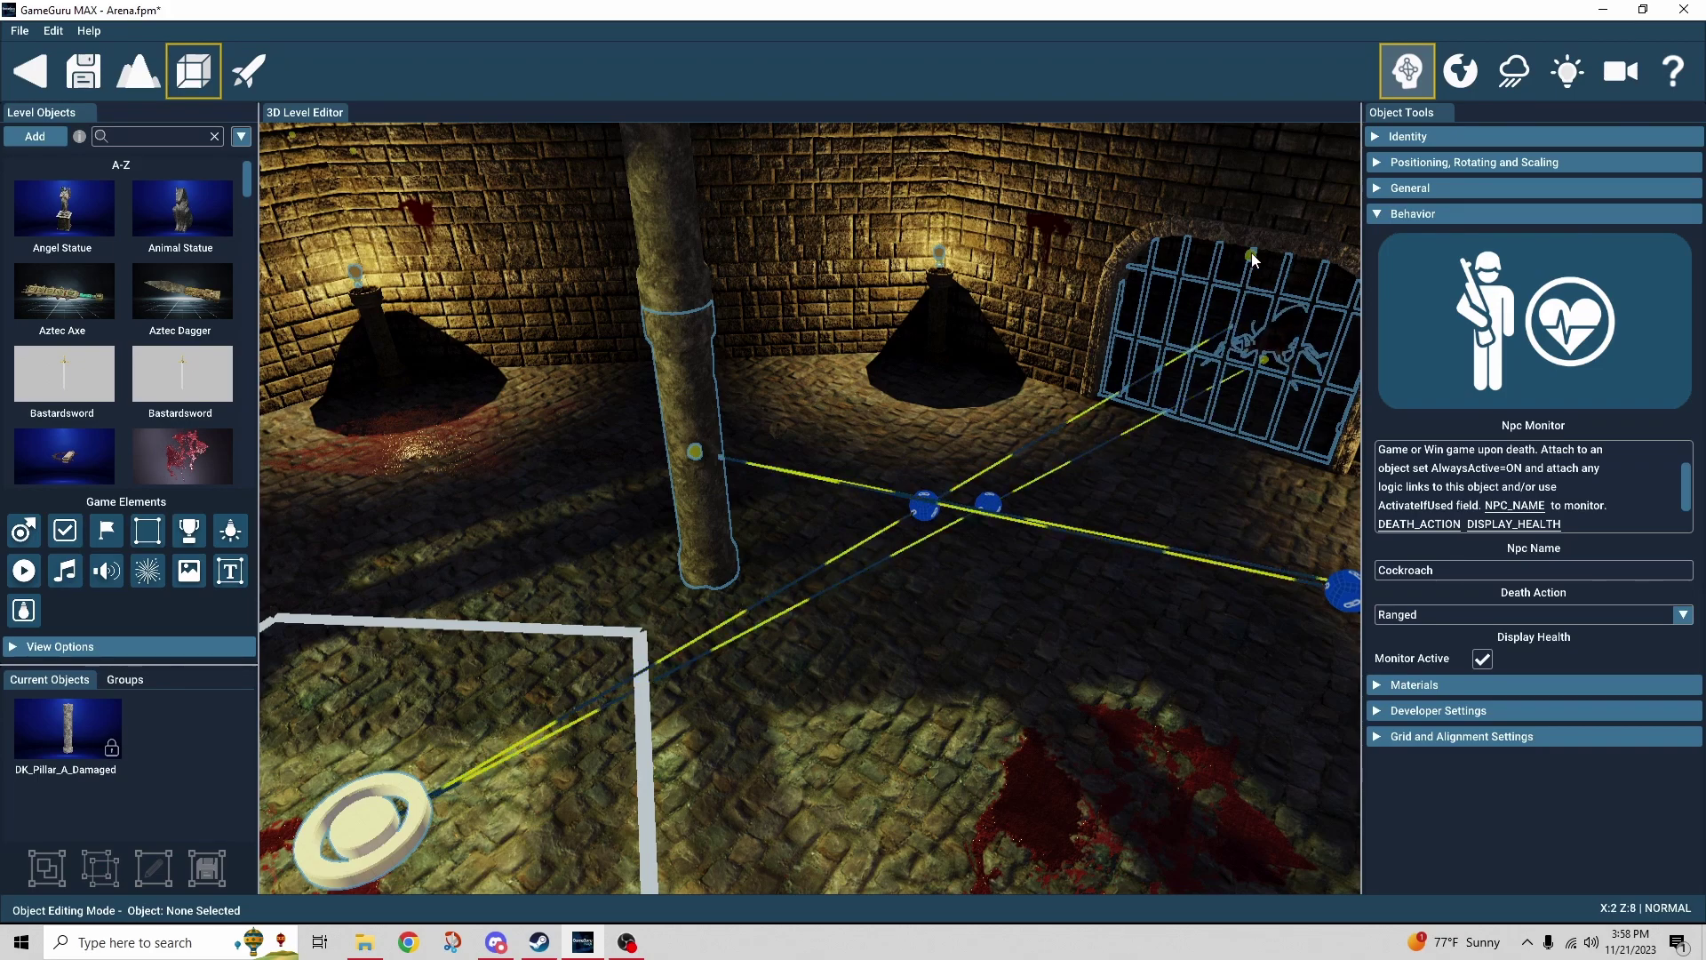
key(d)
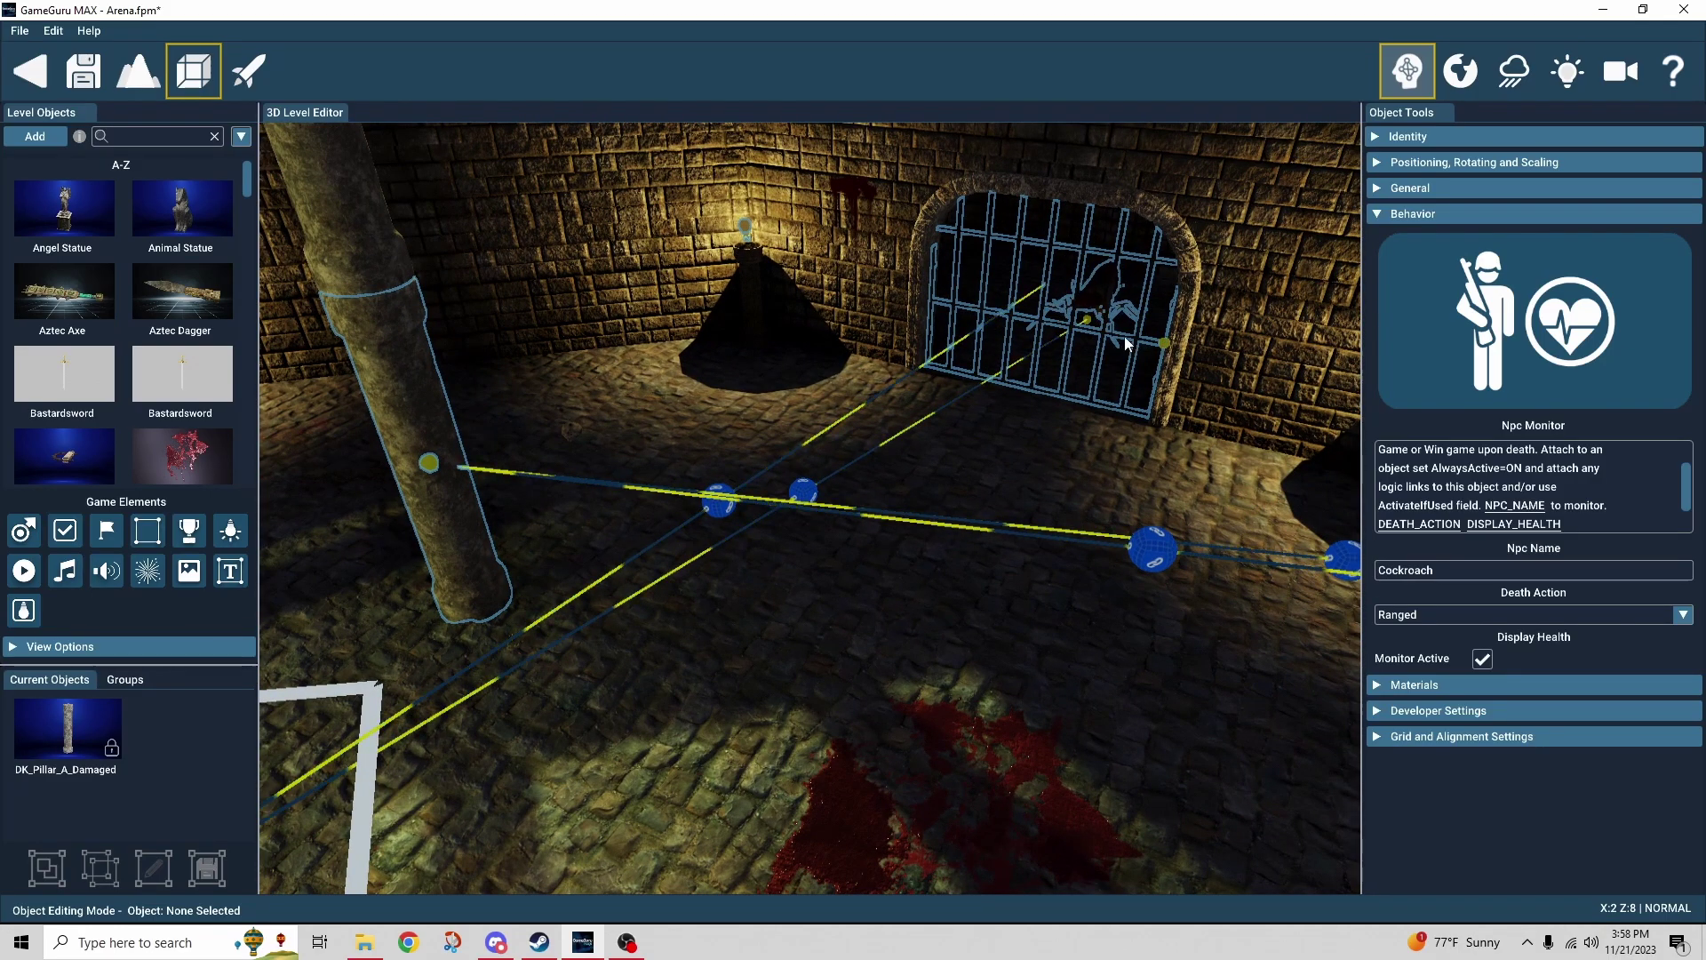
click(1411, 70)
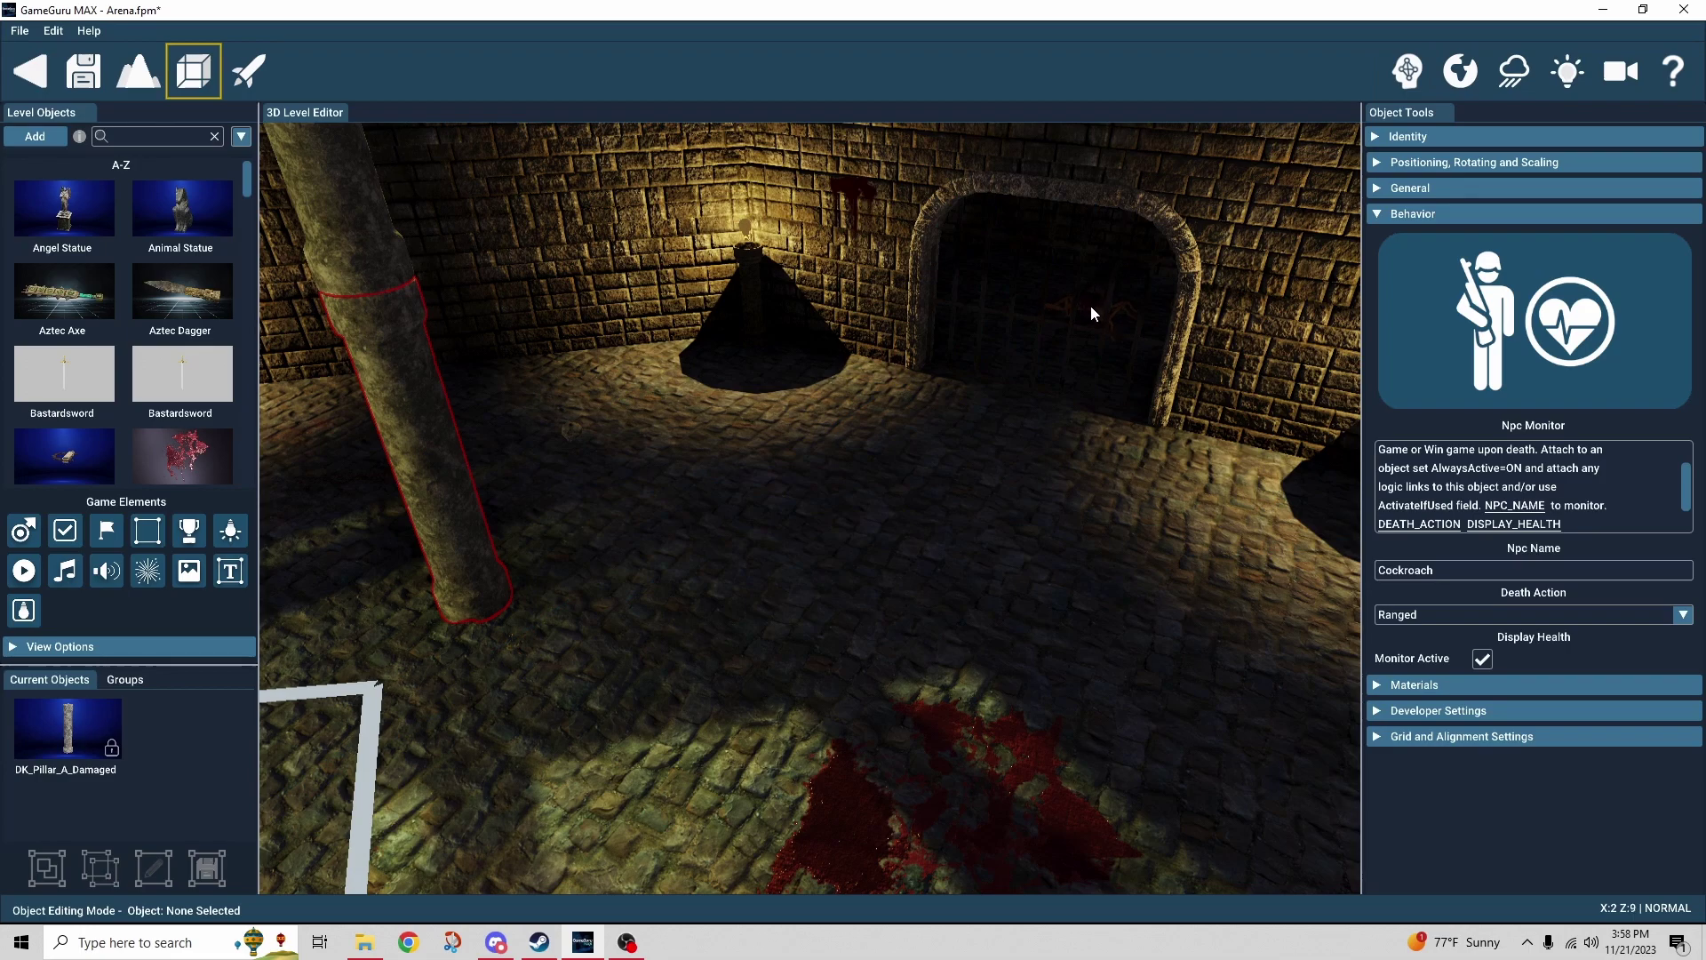
Select the Cockroach behind the cage gate, collapse its Character Settings, and reframe the camera
click(1090, 306)
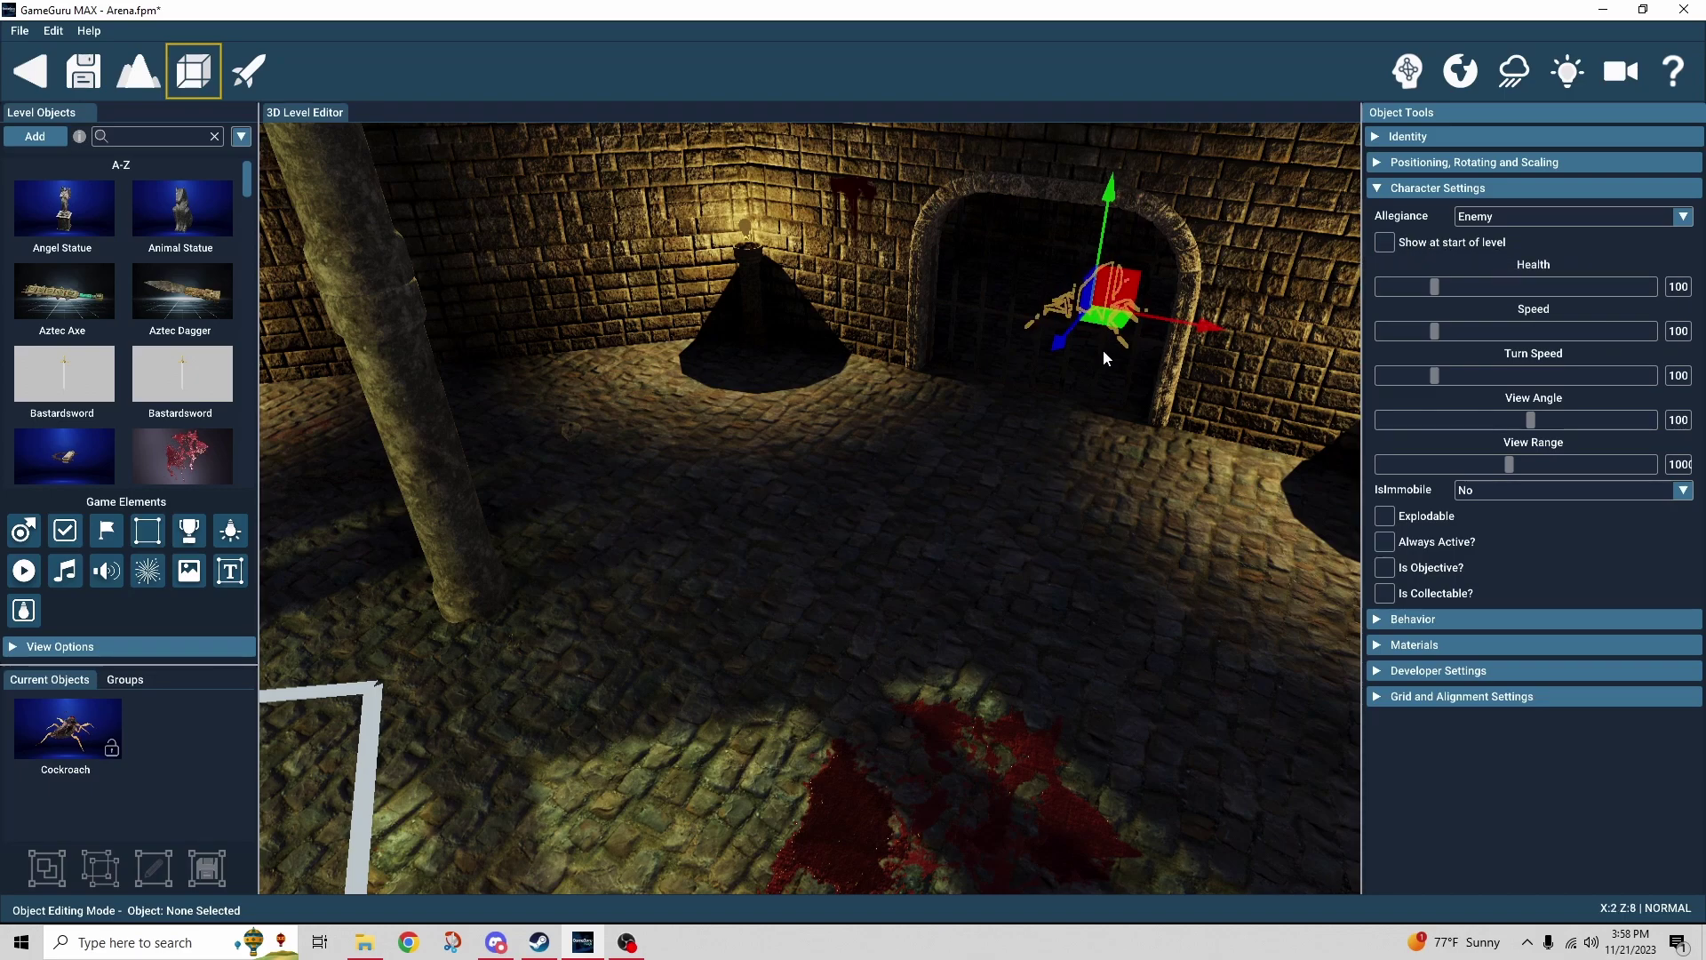
click(1381, 189)
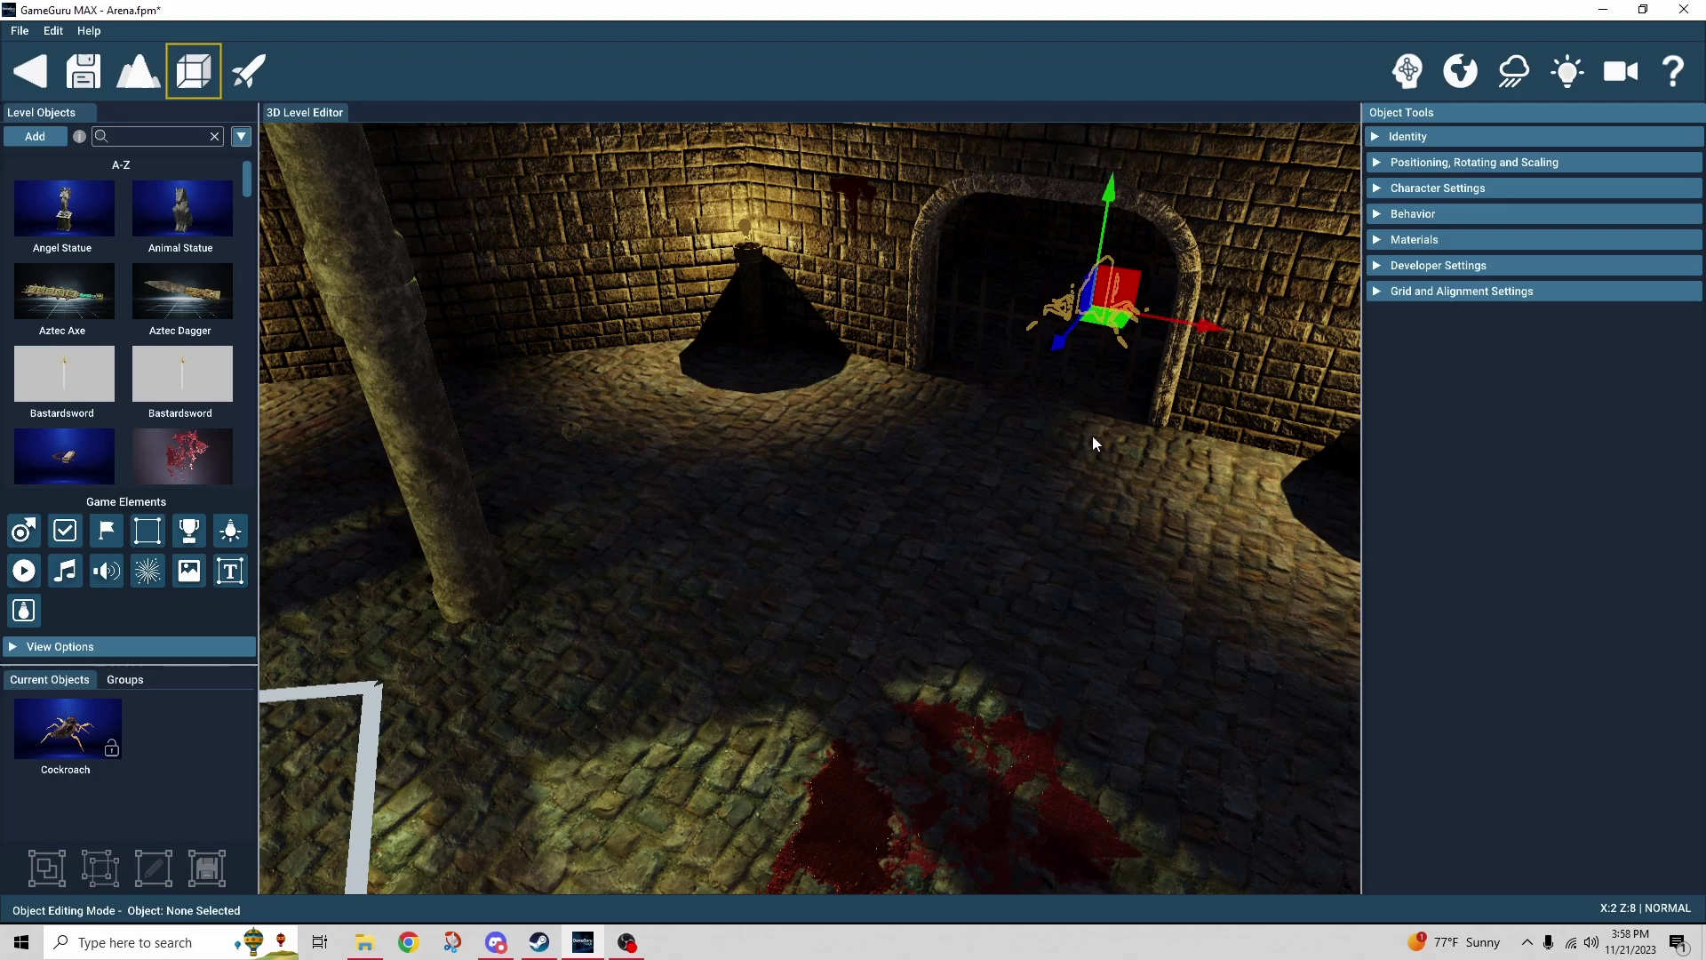
middle_drag(1226, 579, 1074, 578)
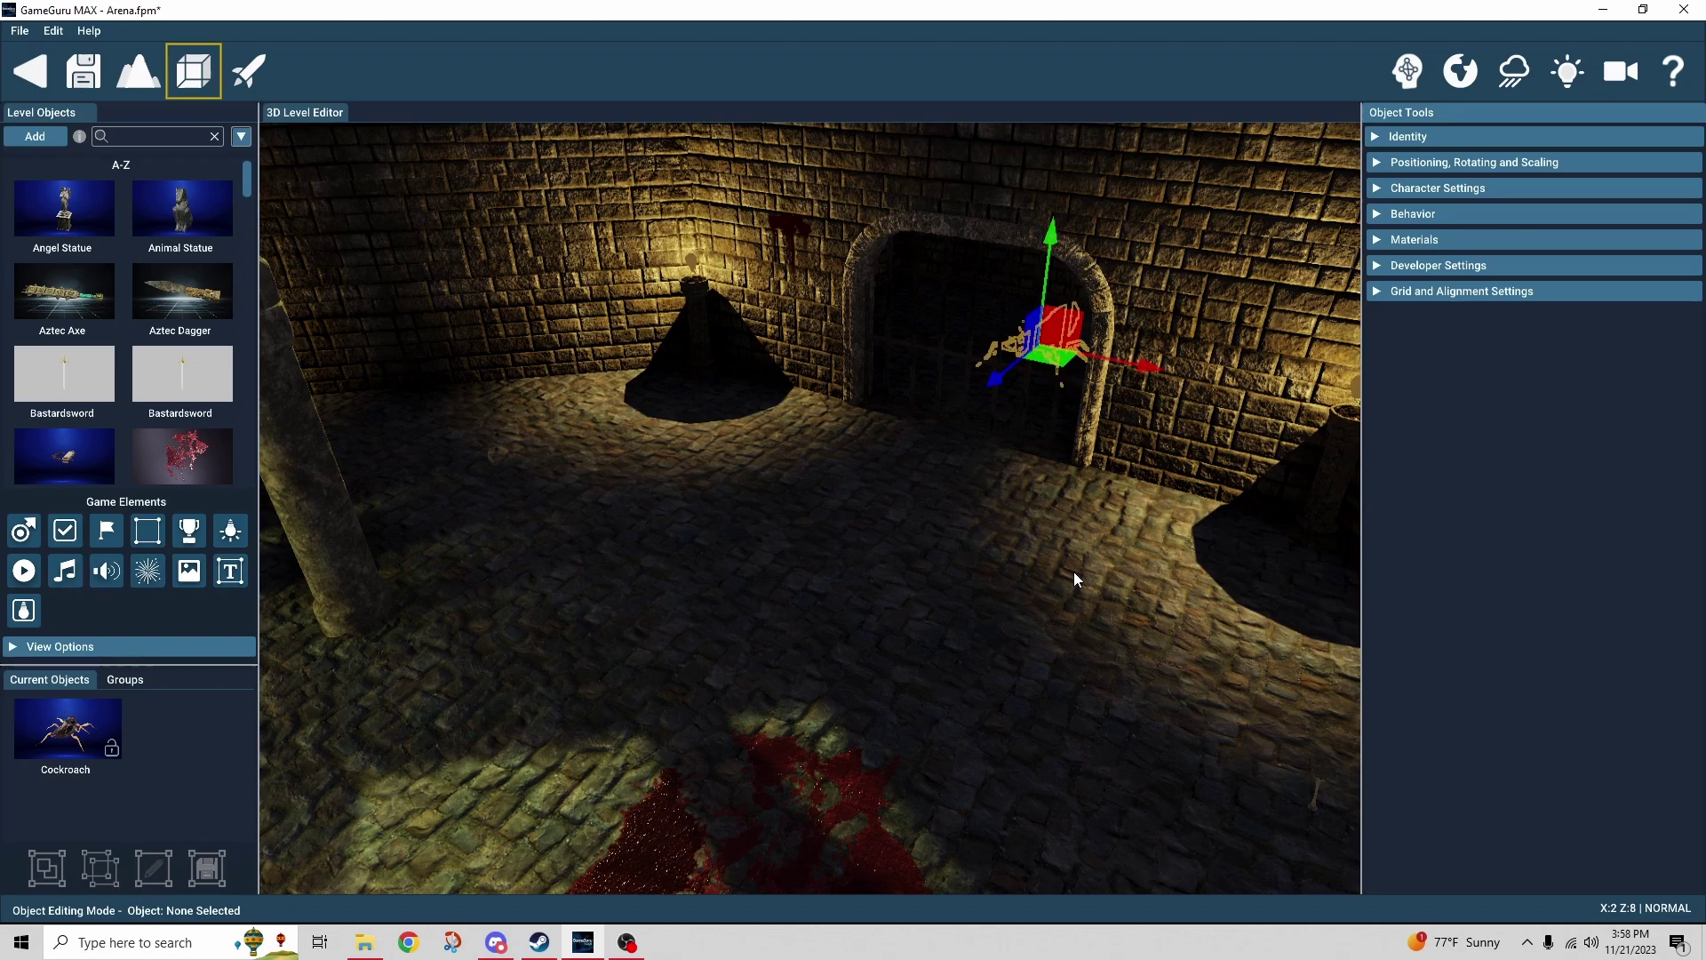
middle_drag(1078, 579, 1162, 515)
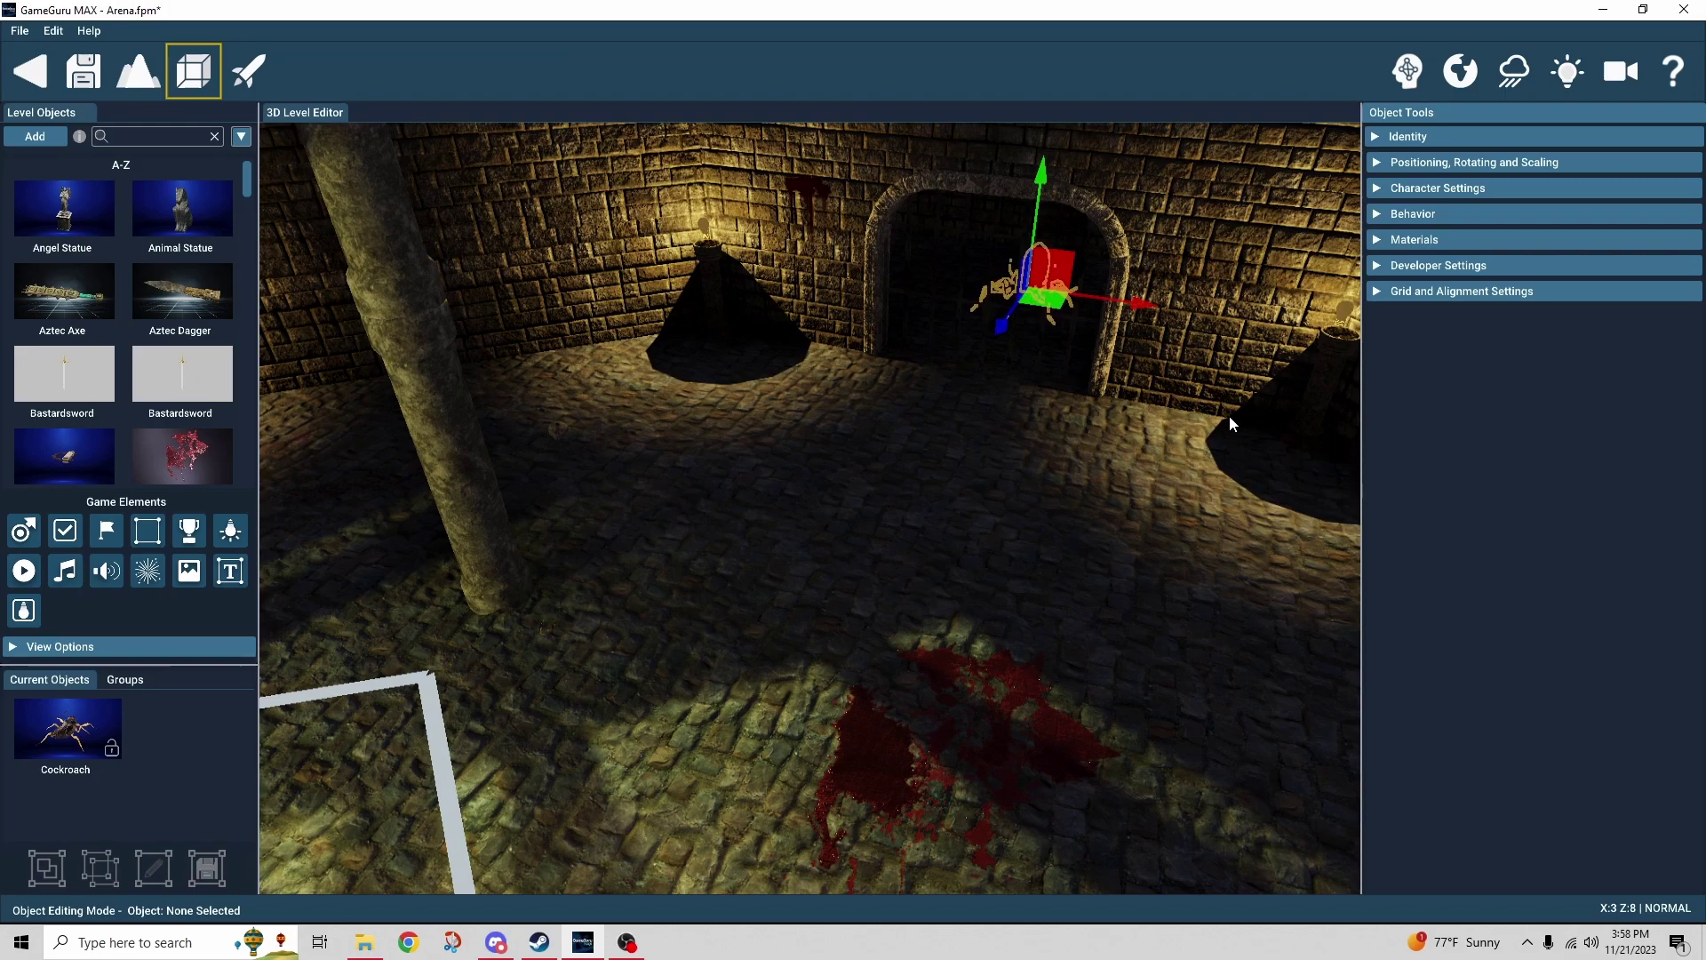
Toggle logic links to confirm the cockroach-cage link, then select the pillar to view its Npc Monitor
click(1404, 75)
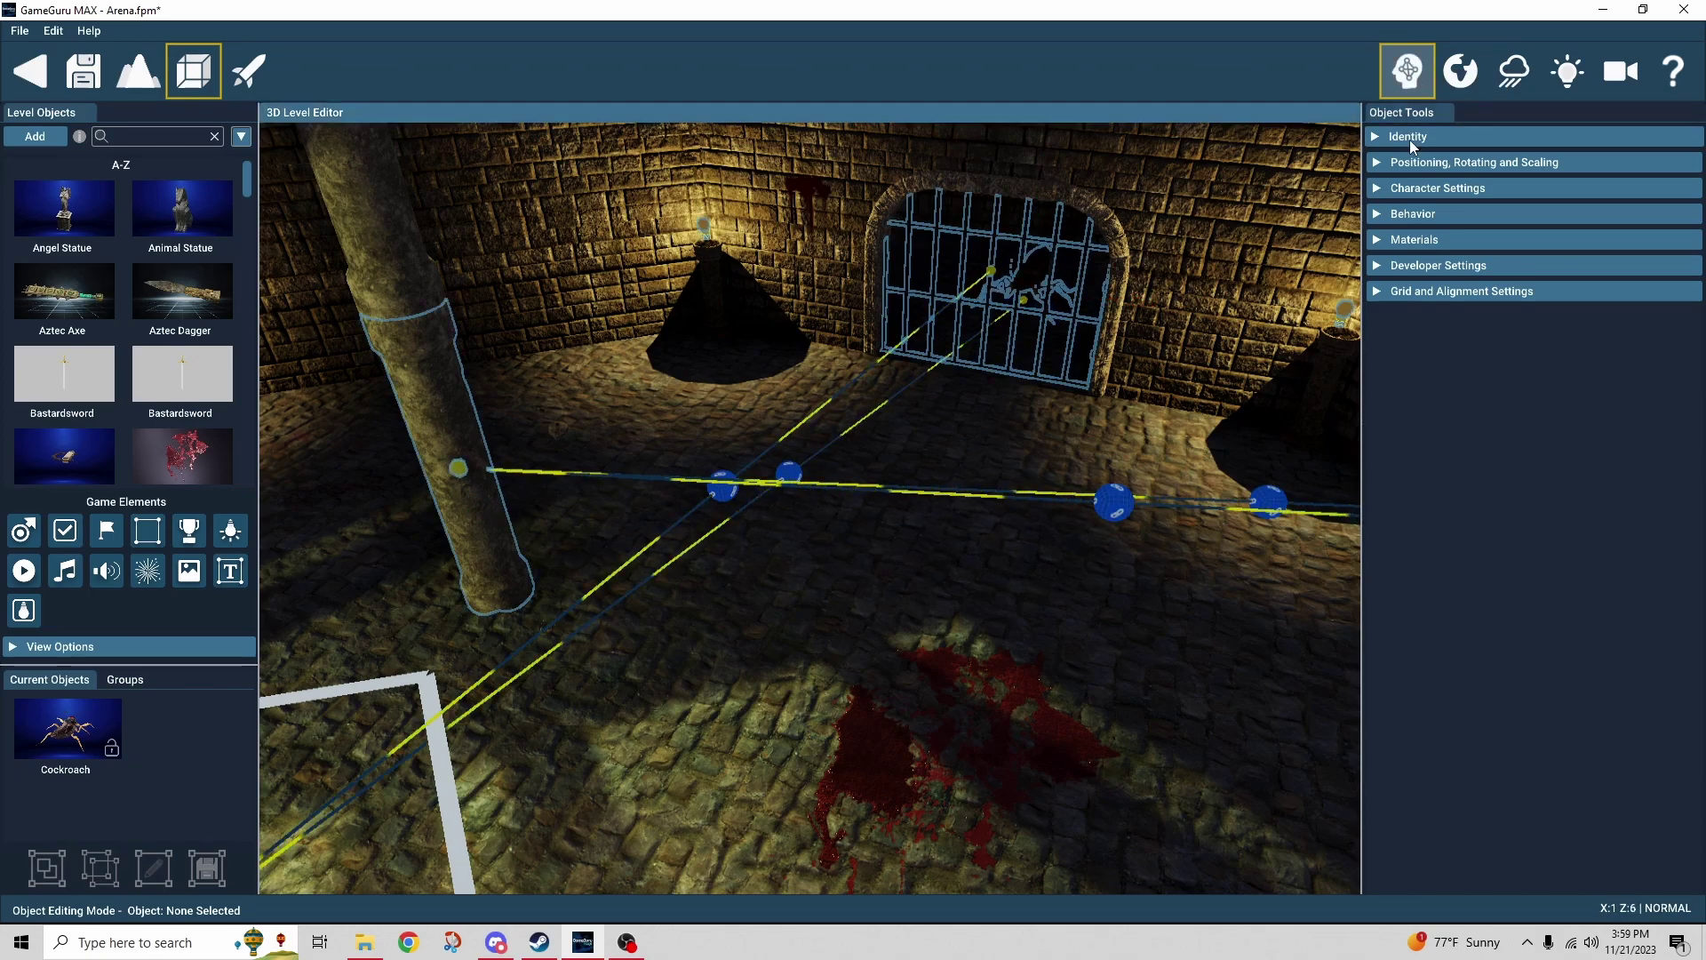
click(1407, 71)
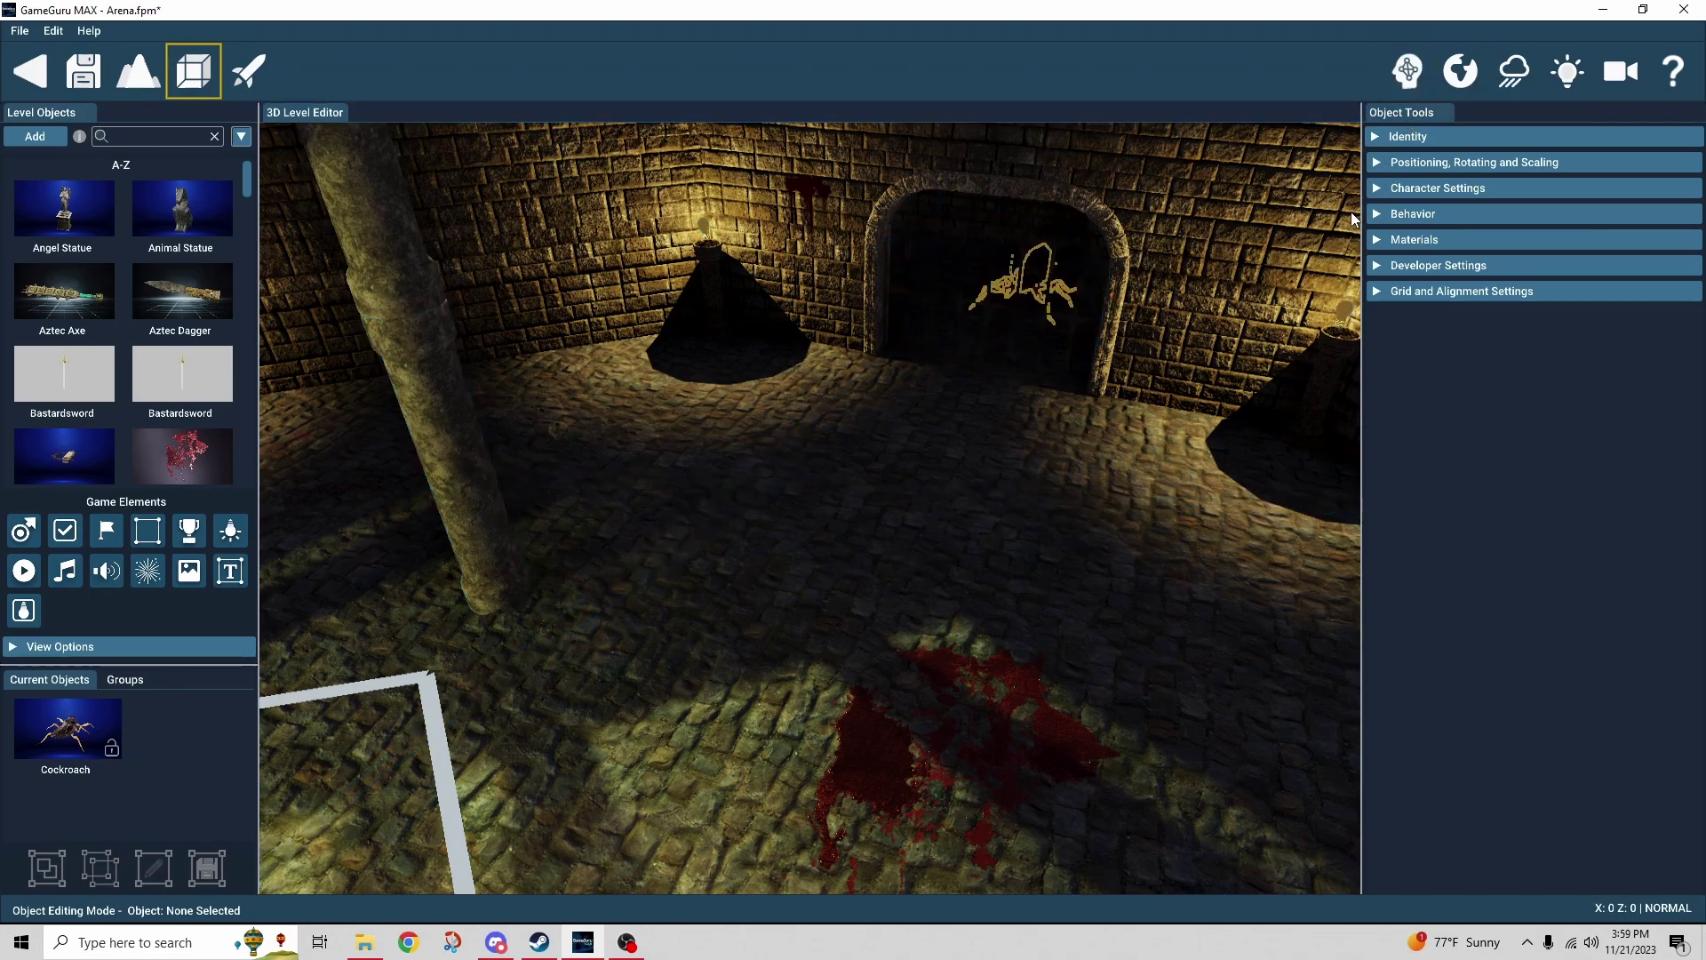
click(1413, 213)
click(465, 471)
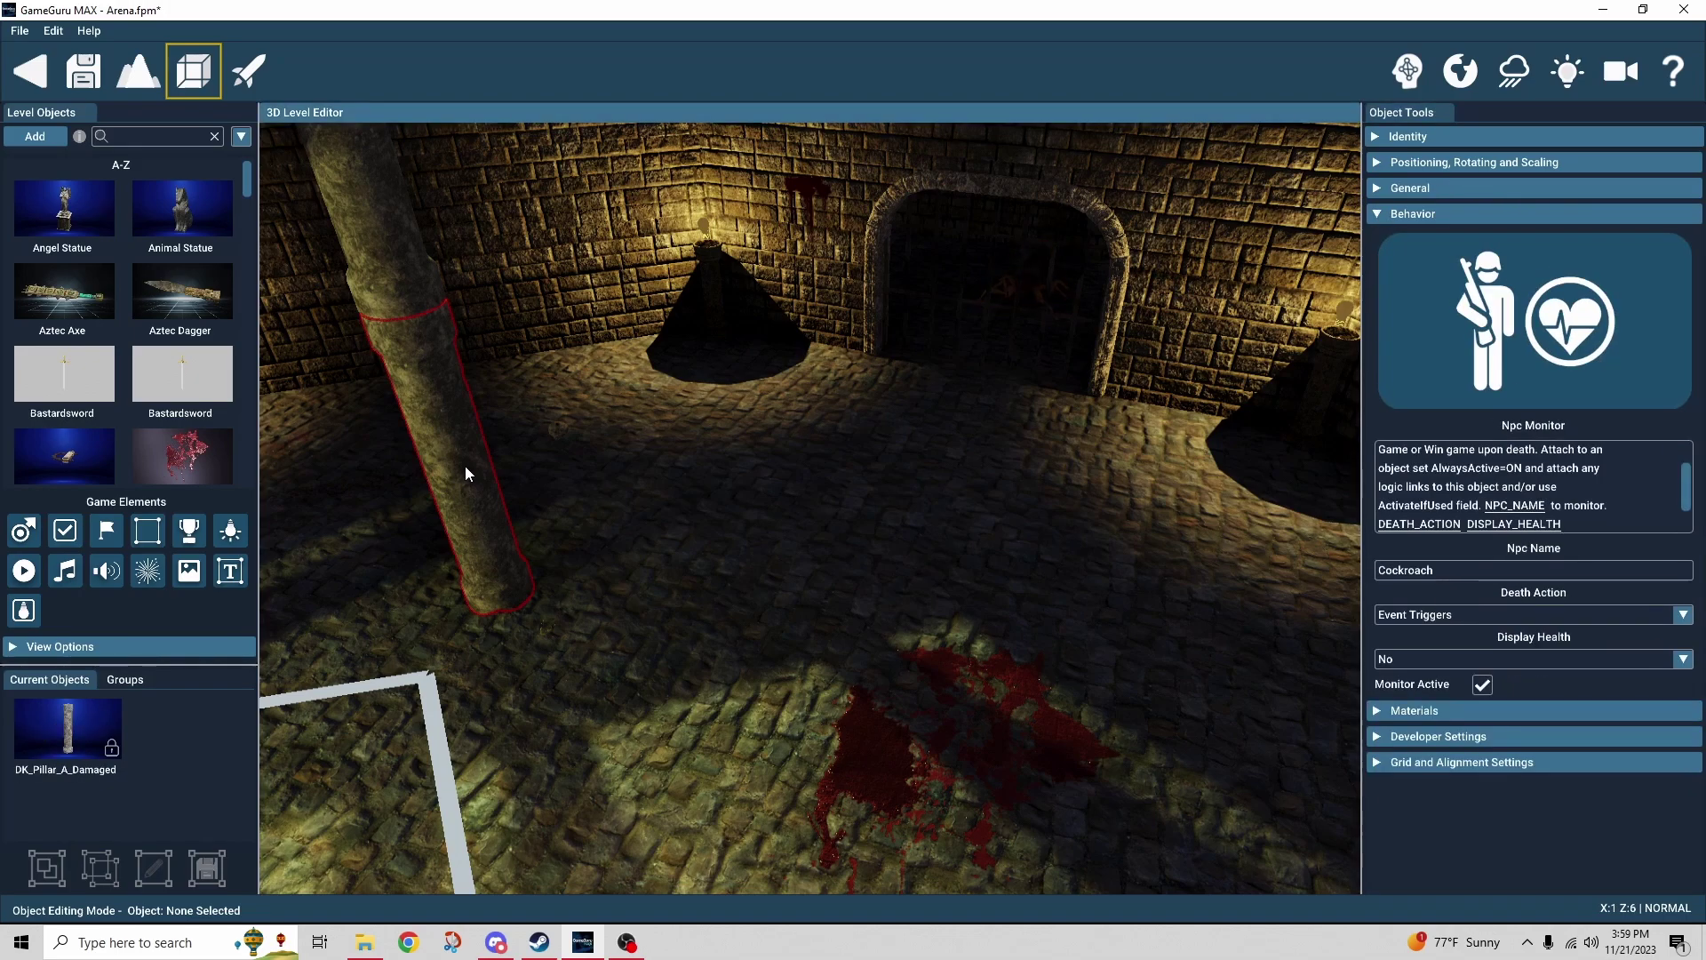
middle_drag(649, 487, 686, 507)
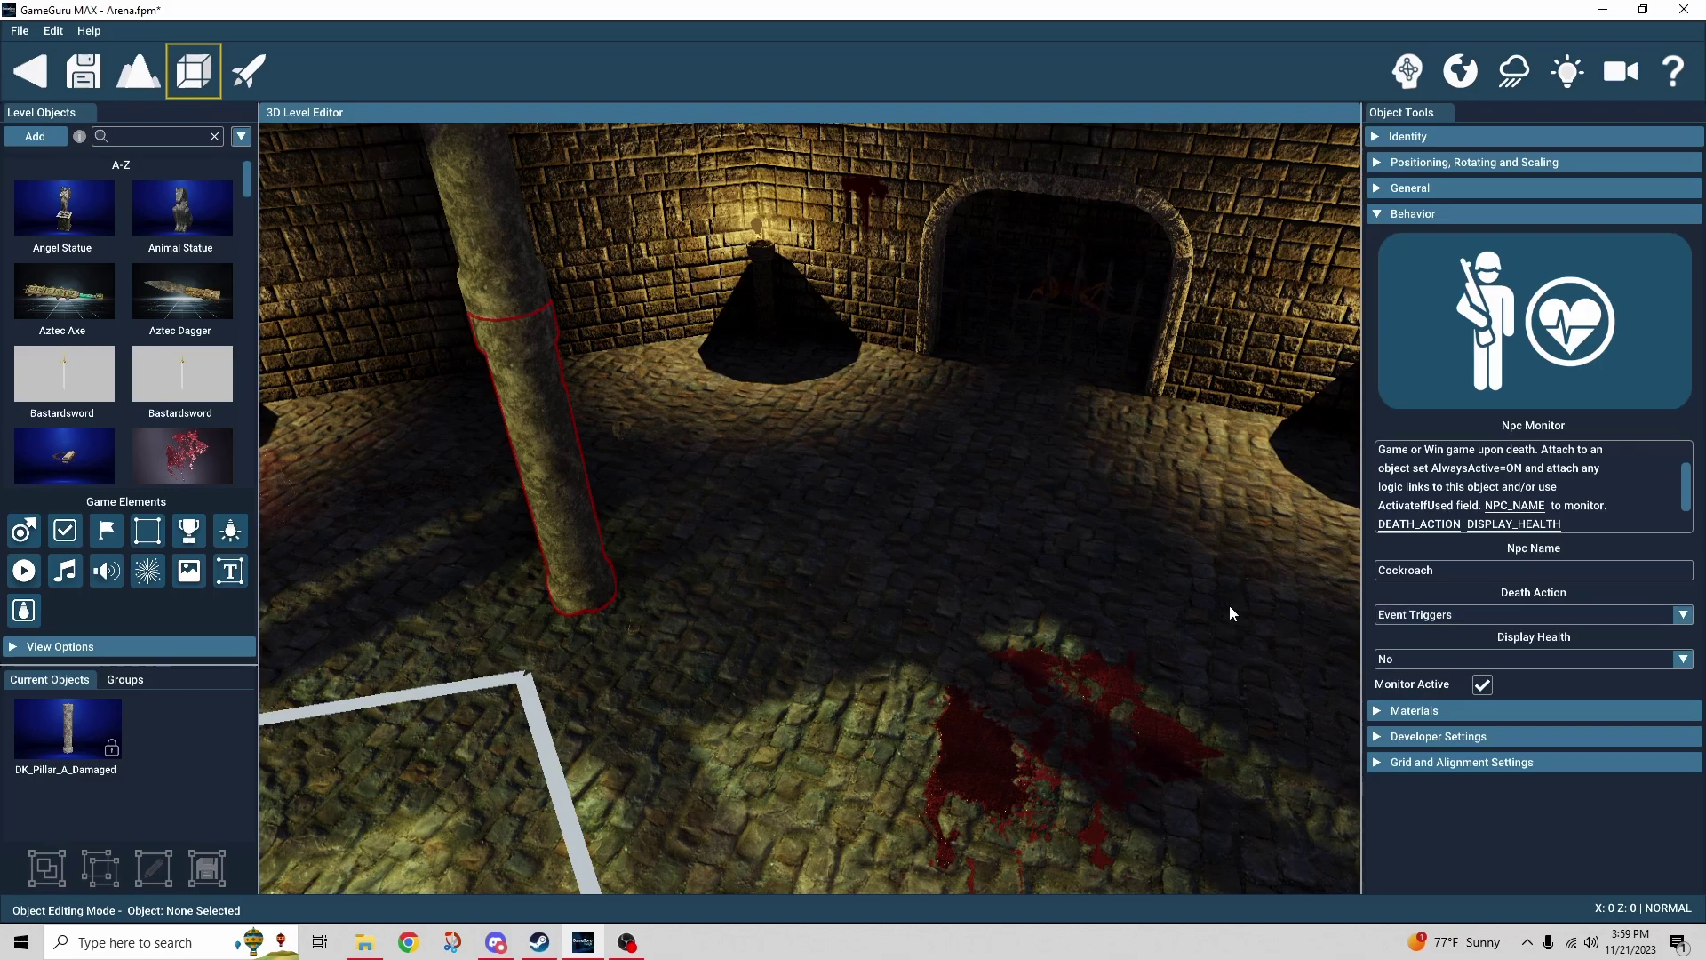
click(1420, 617)
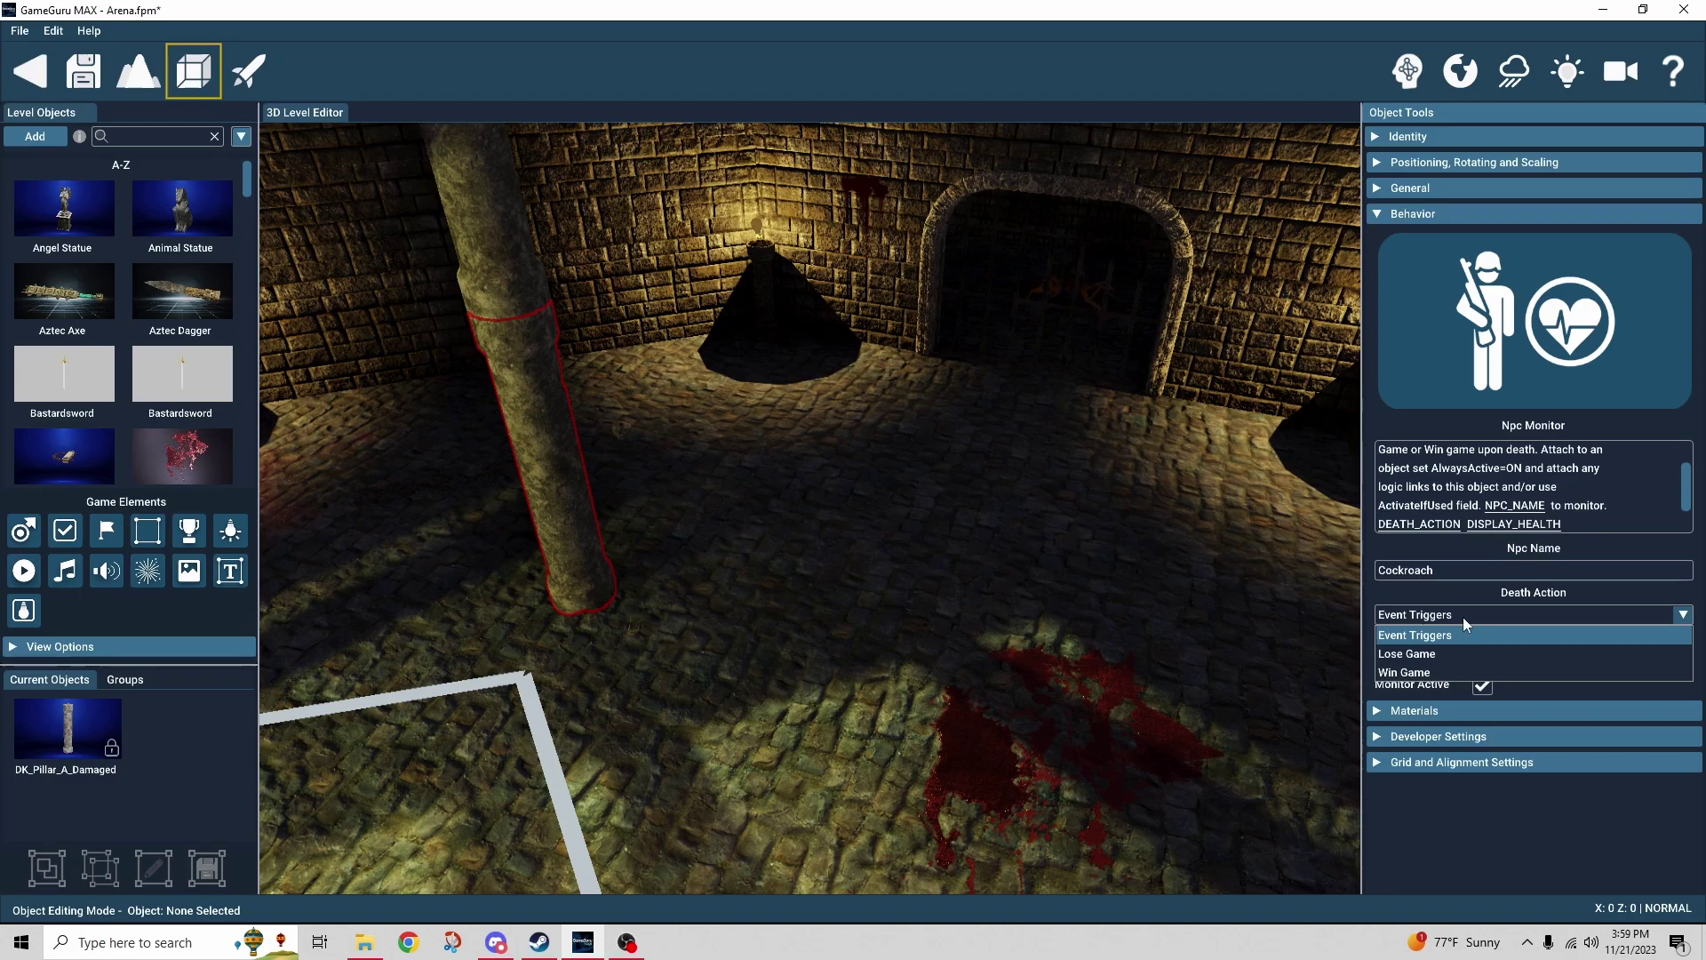
click(1454, 633)
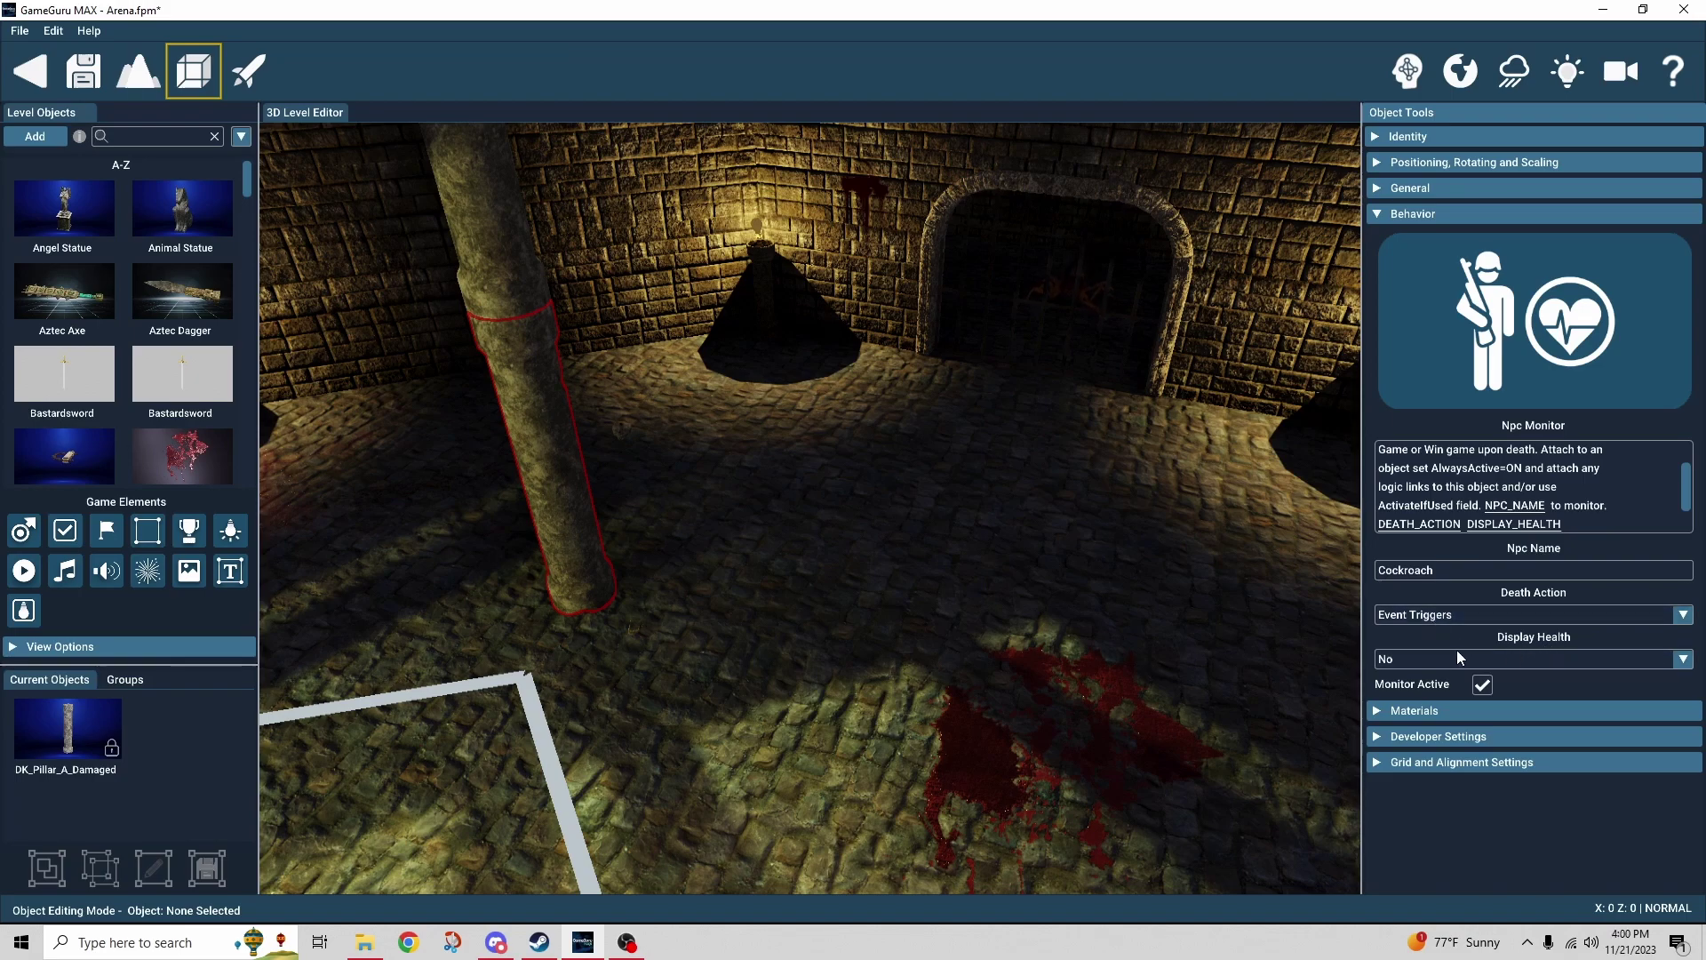
click(1426, 658)
click(1426, 658)
Swing the camera around the arena arches and turn on Visual Logic Connections
right_drag(1189, 700, 1068, 670)
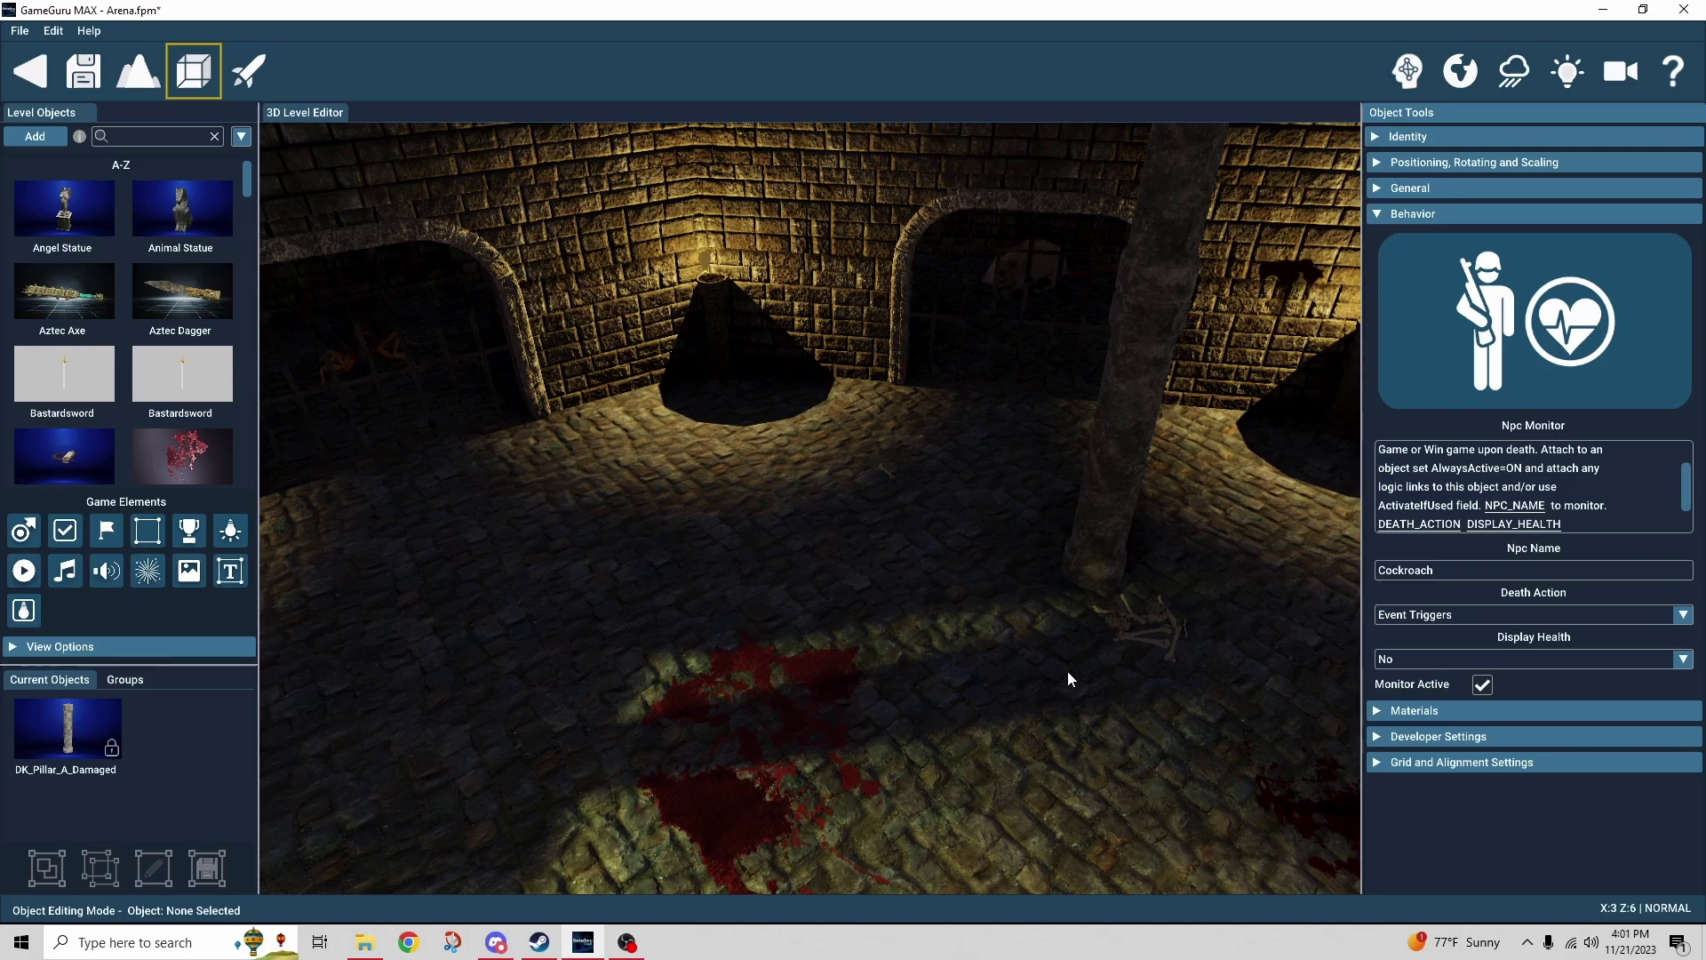
right_drag(988, 670, 931, 640)
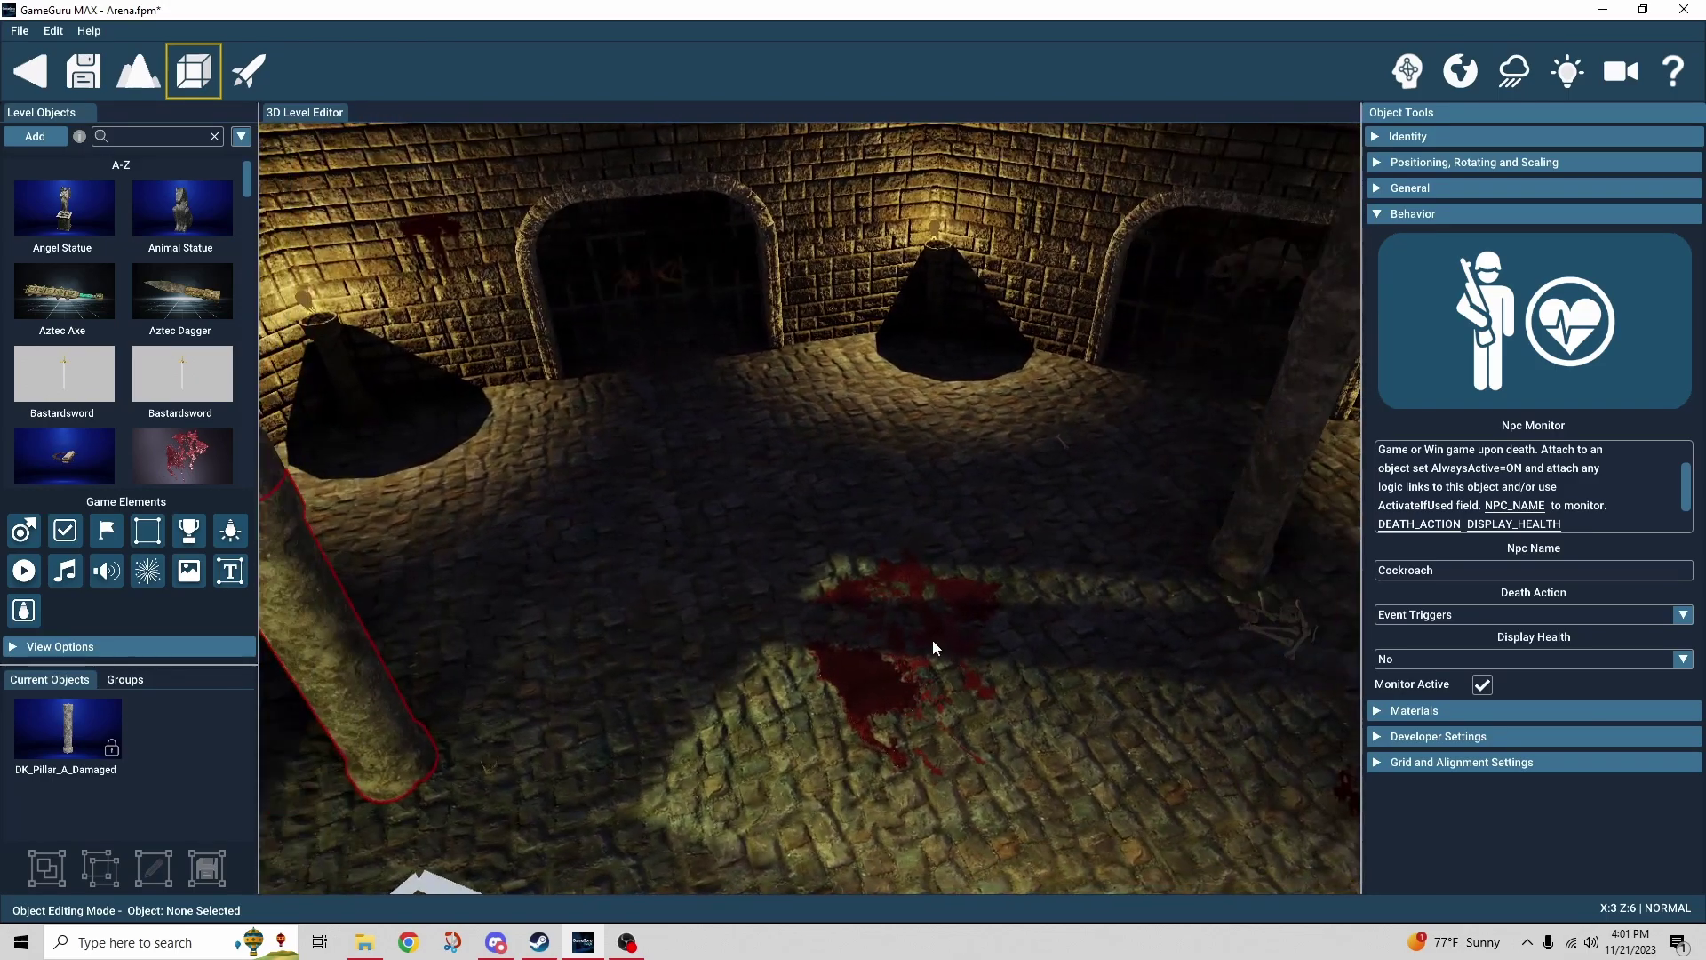
click(1408, 70)
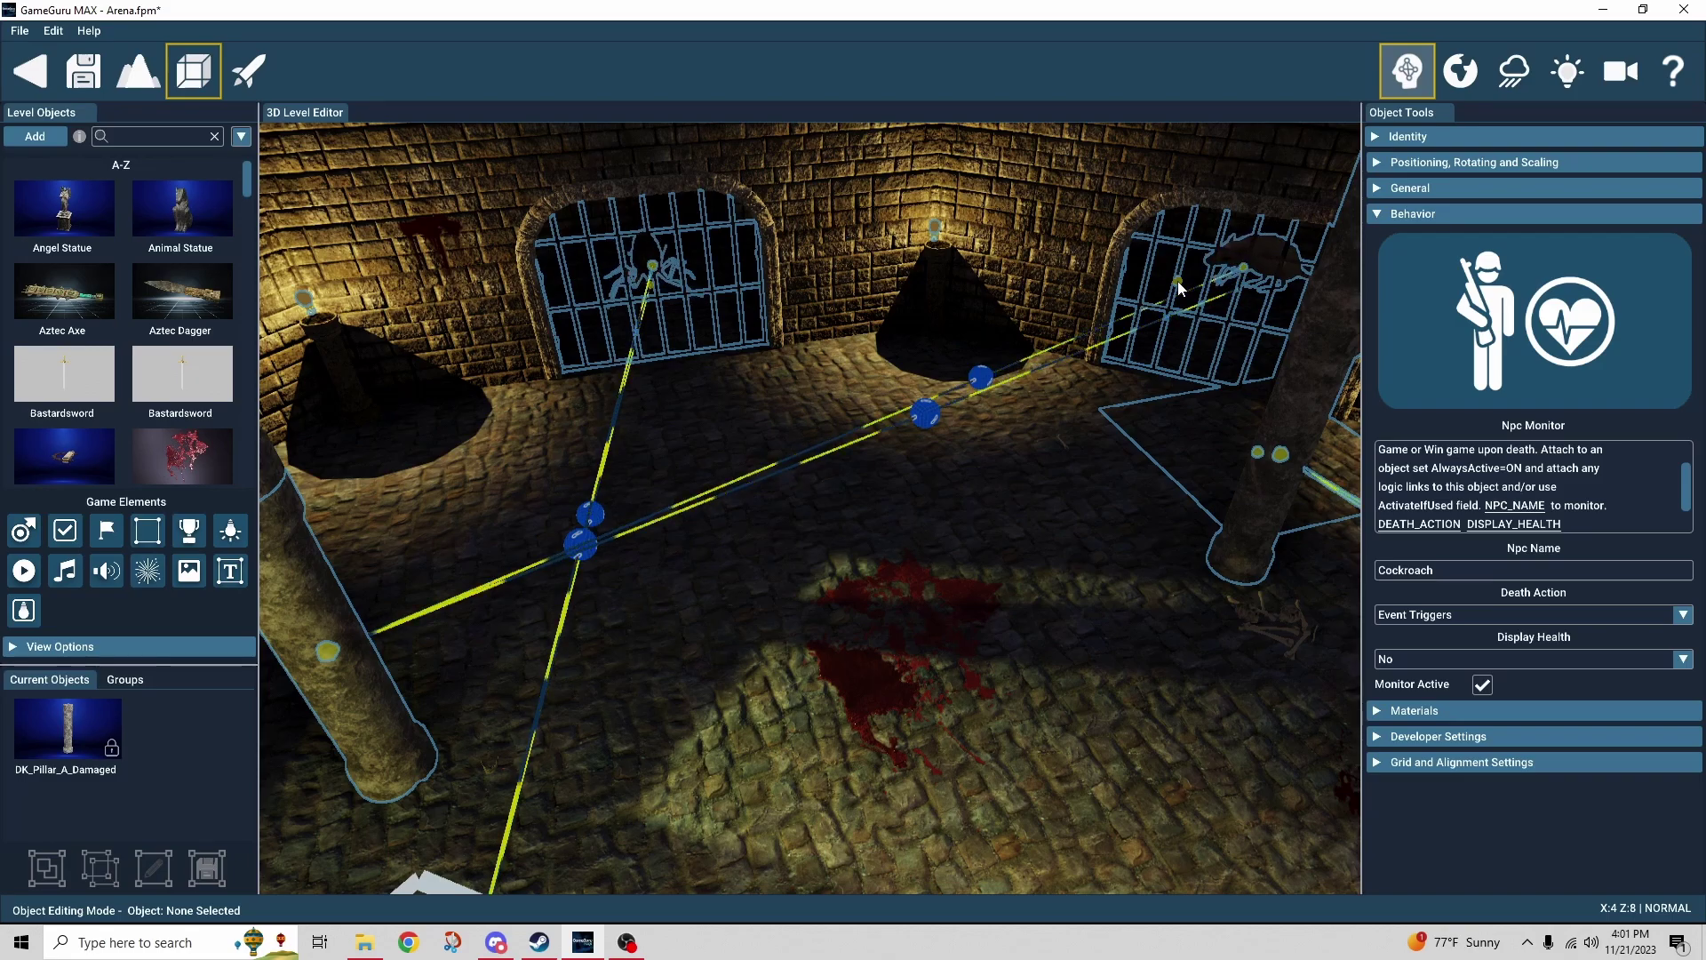
Turn toward the Rat pillar and toggle logic connections on and off to check its cage links
right_drag(1196, 287, 1123, 322)
click(1411, 67)
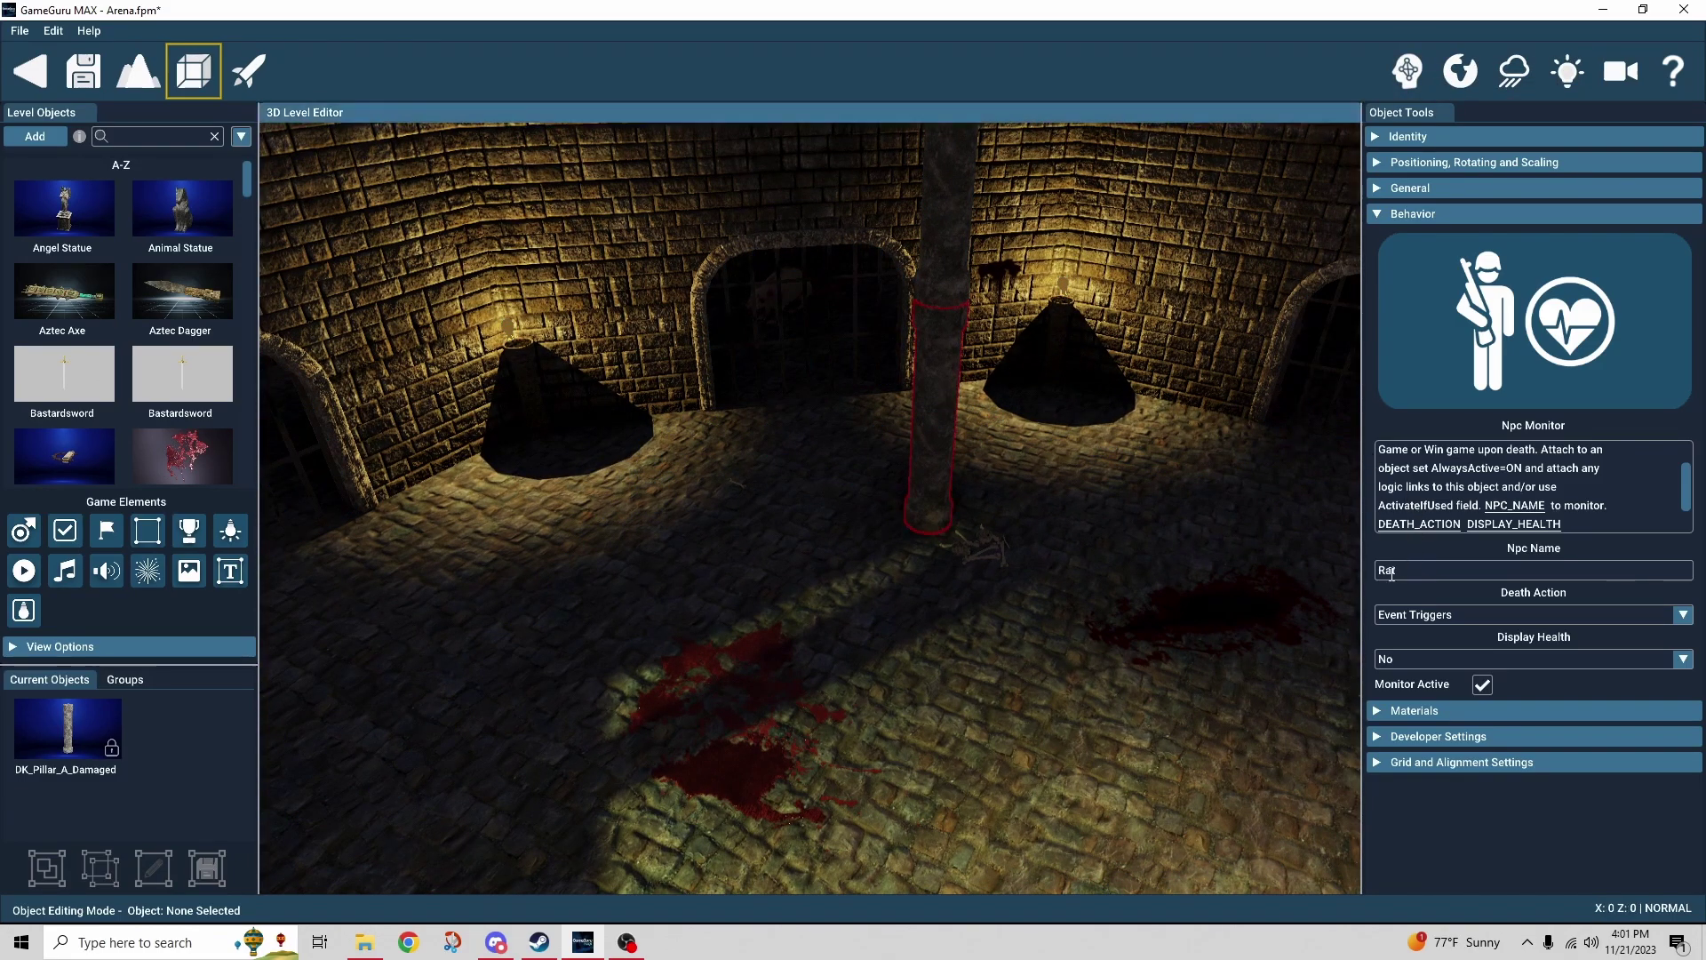
right_drag(1355, 586, 1389, 119)
click(1407, 69)
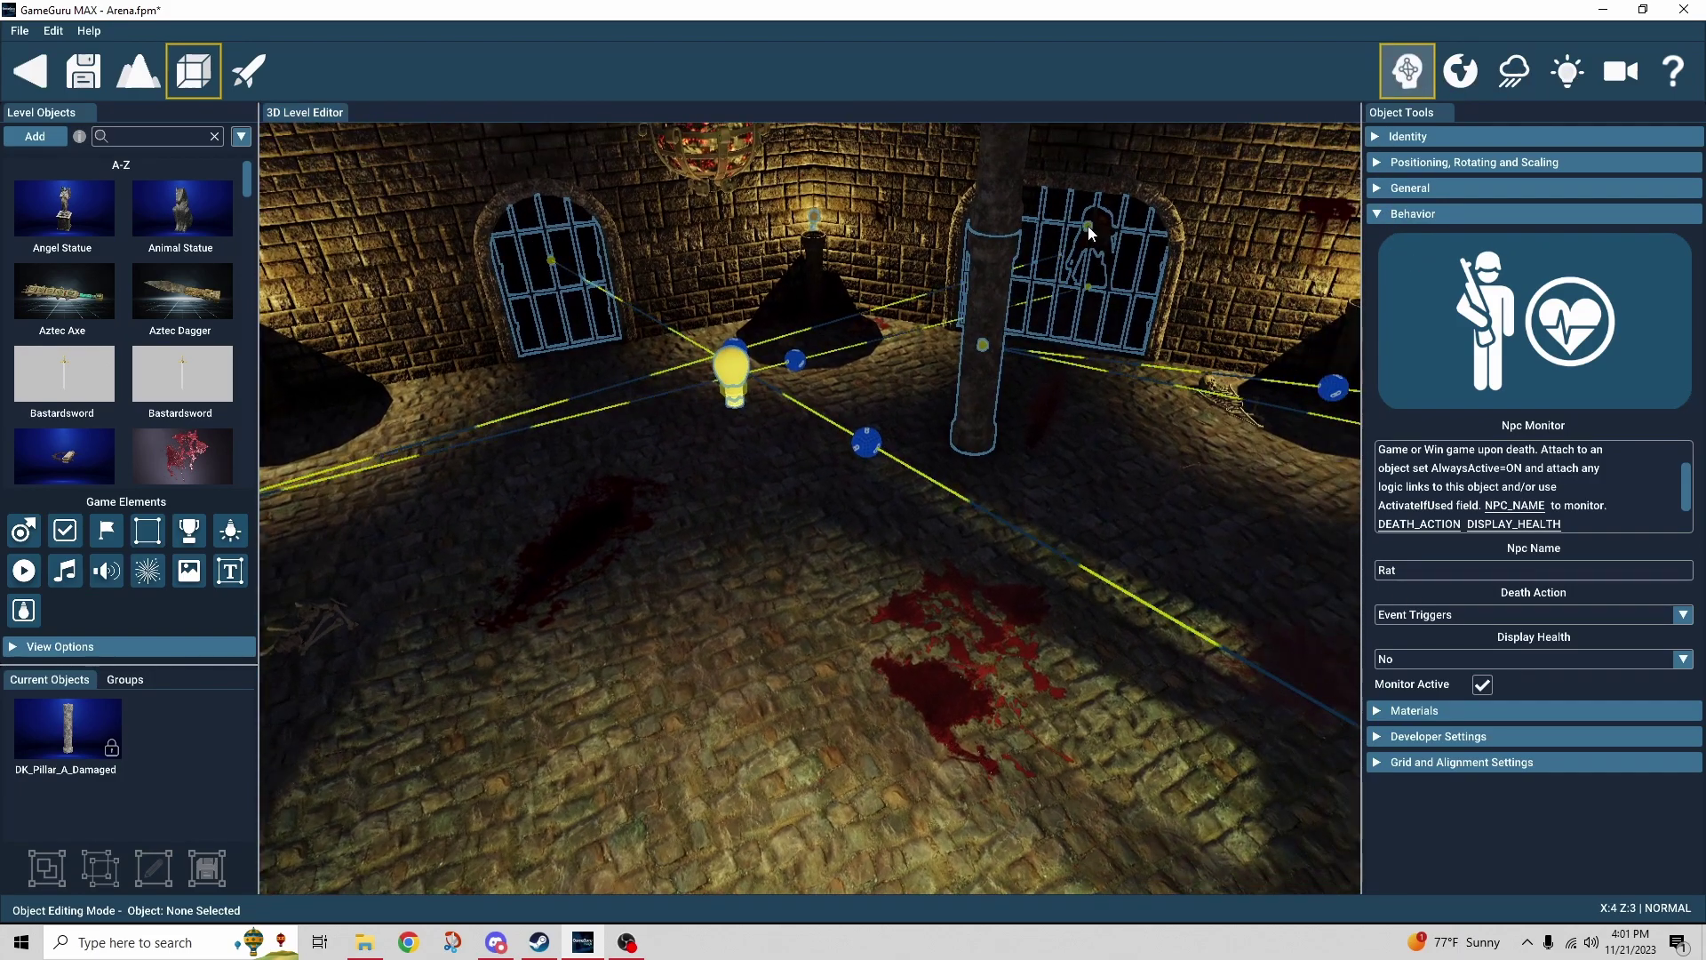
click(1387, 78)
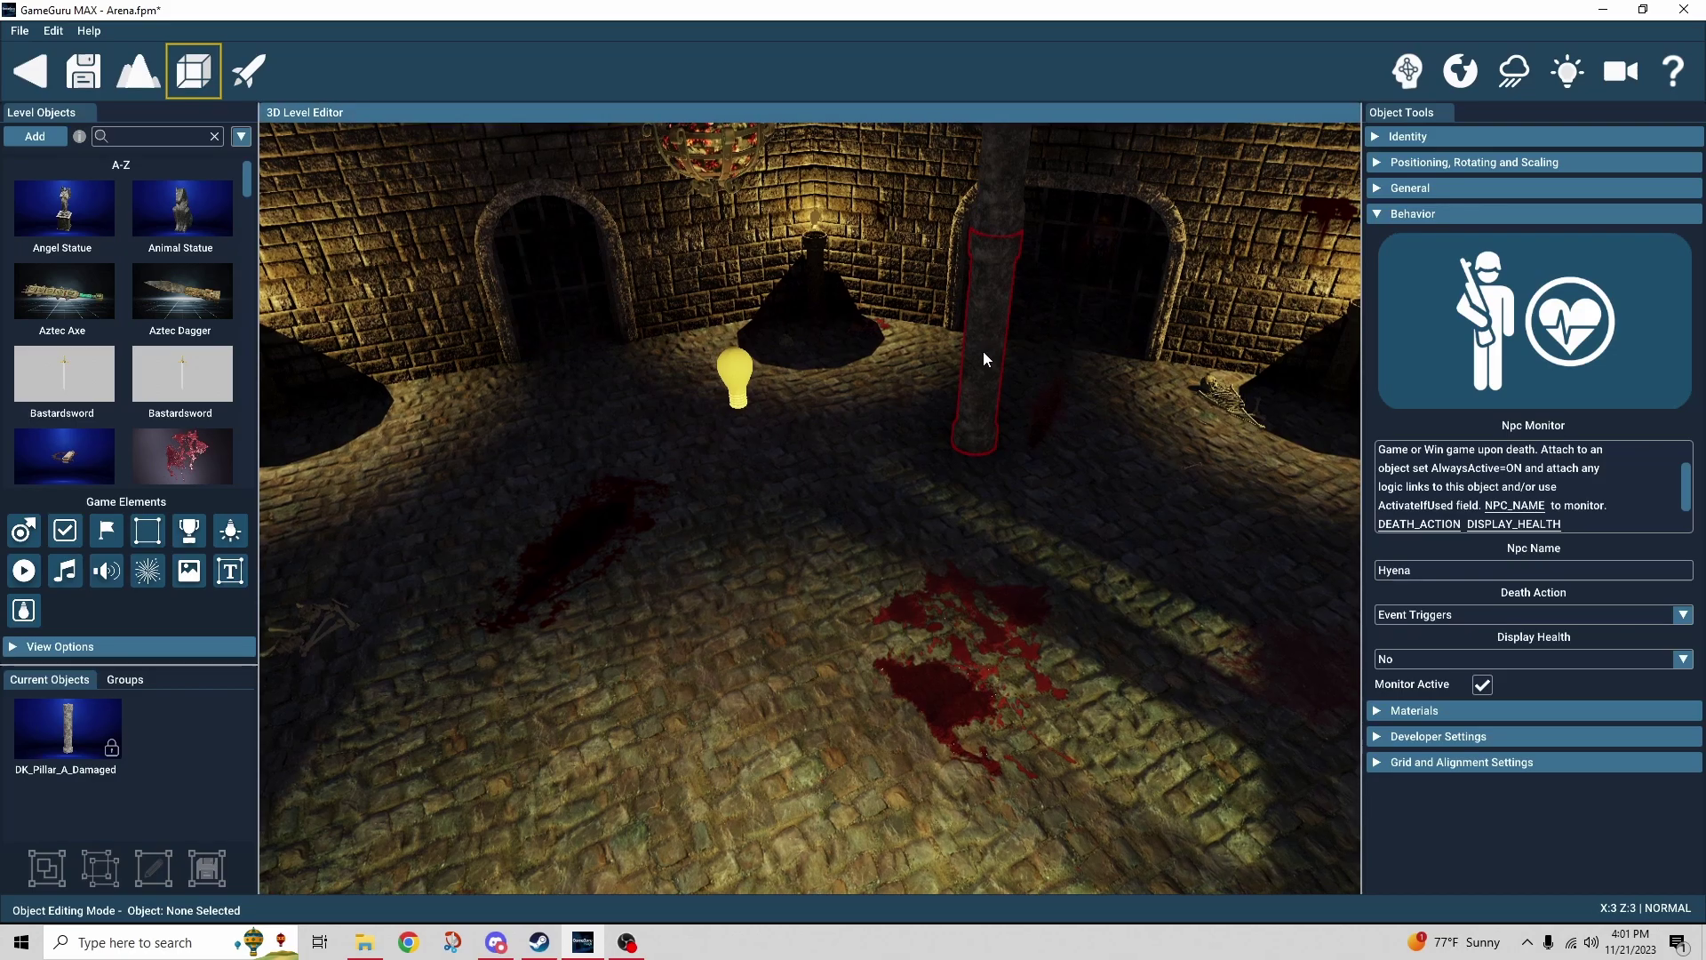
Bring the Hyena pillar into view and select the DK_Floor_A_2 floor tile, which has no behavior
right_drag(983, 350, 1244, 410)
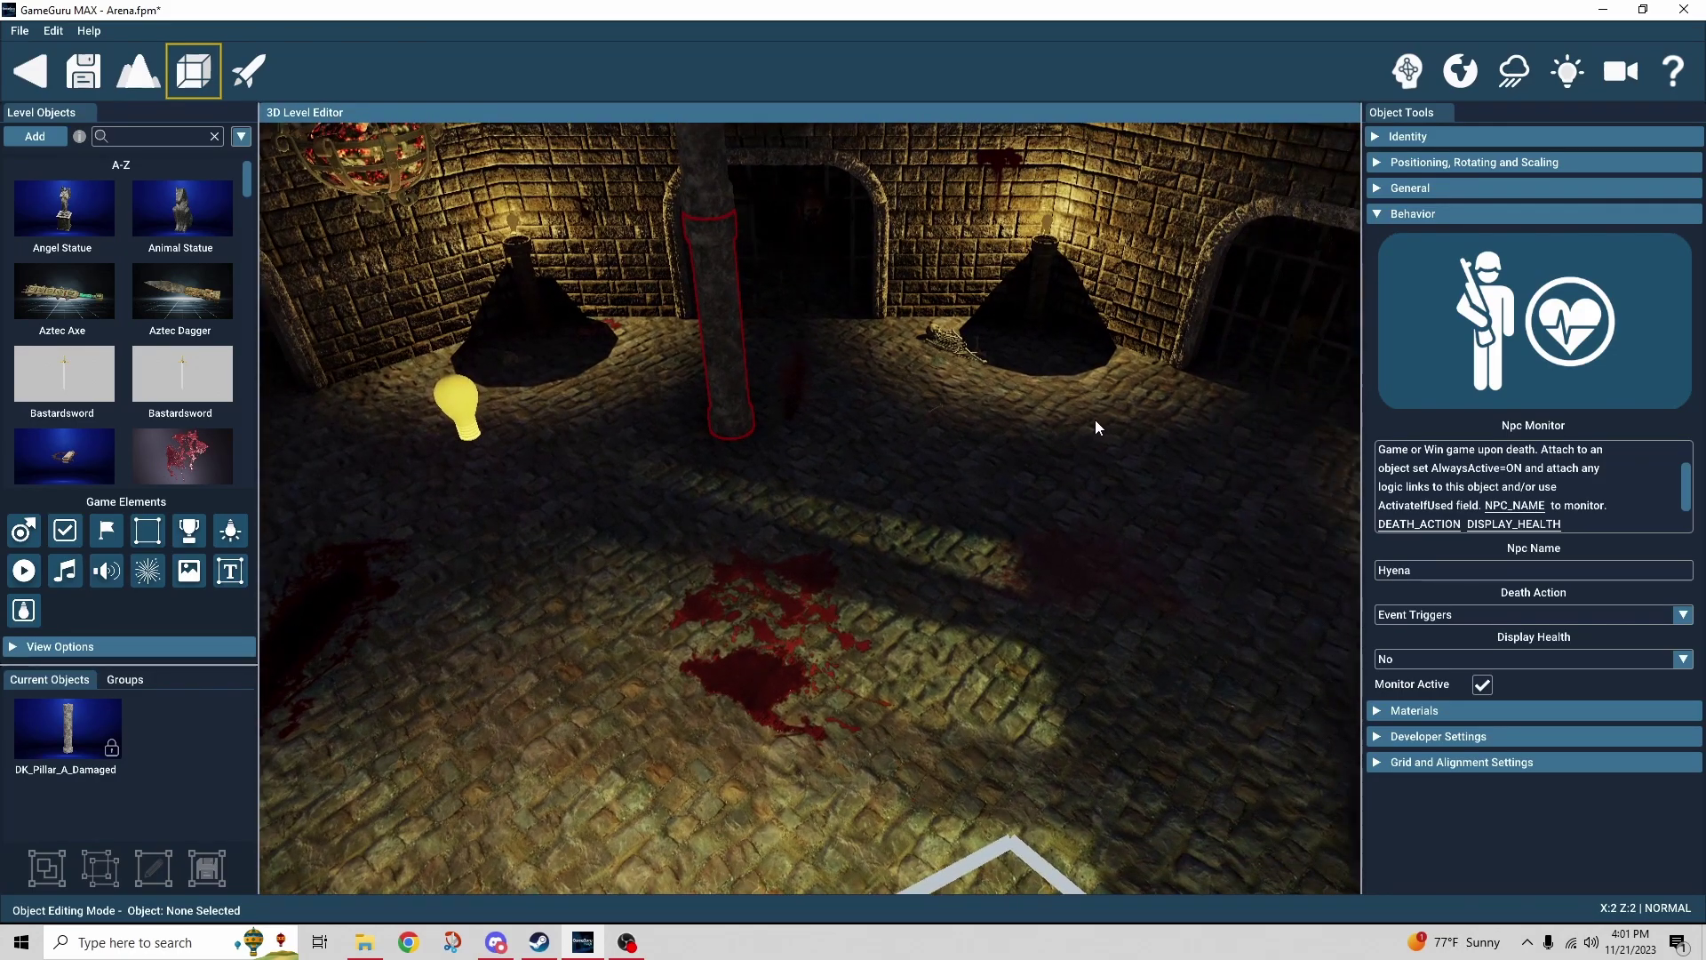
right_drag(1085, 369, 1207, 460)
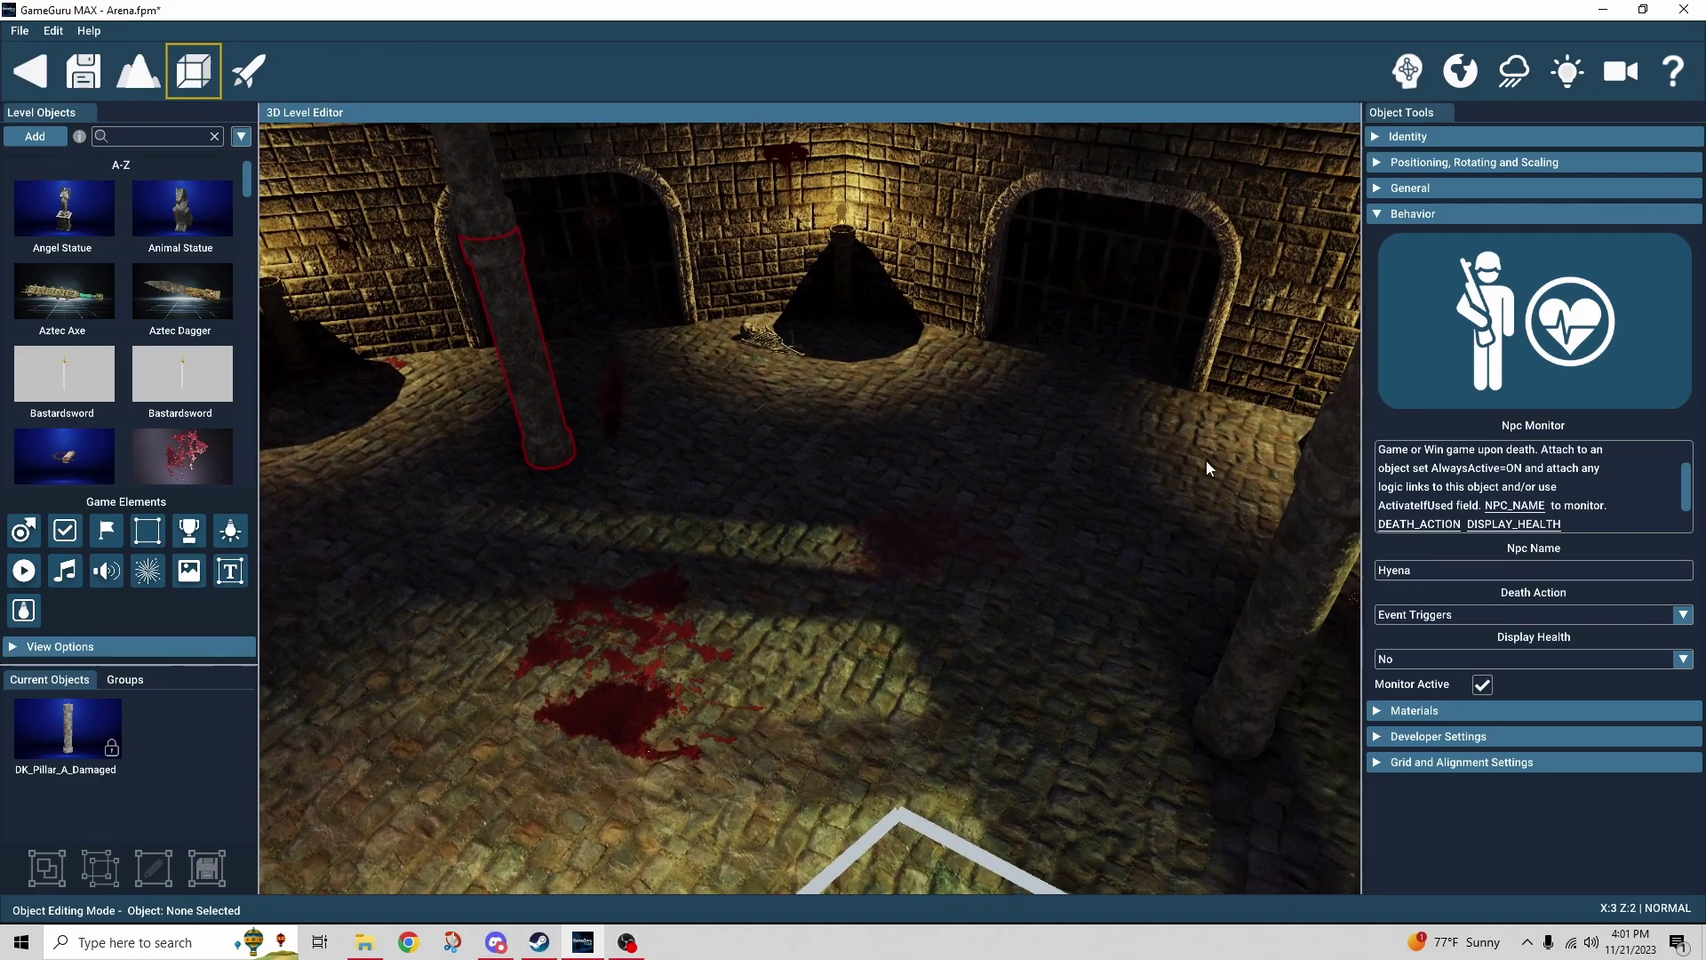
click(1252, 572)
Select the pillar monitoring the Scorpion and toggle its logic links on and off
scroll(1239, 612, up, 5)
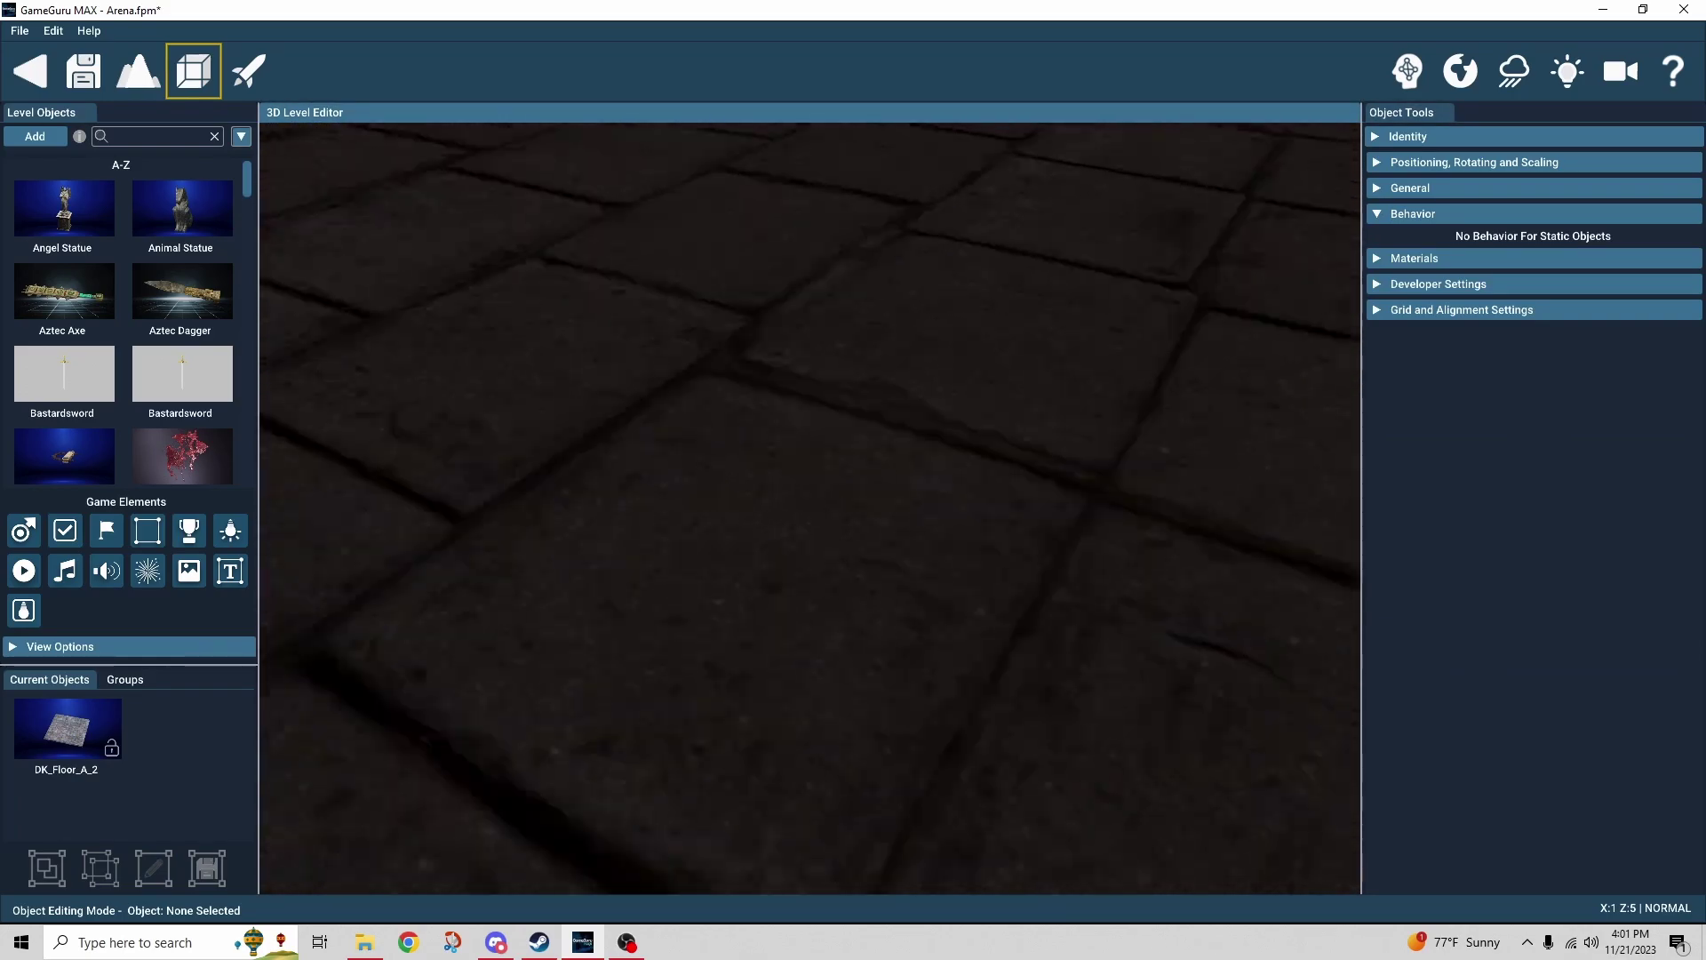
scroll(1239, 611, down, 5)
right_drag(1238, 612, 895, 569)
click(1080, 570)
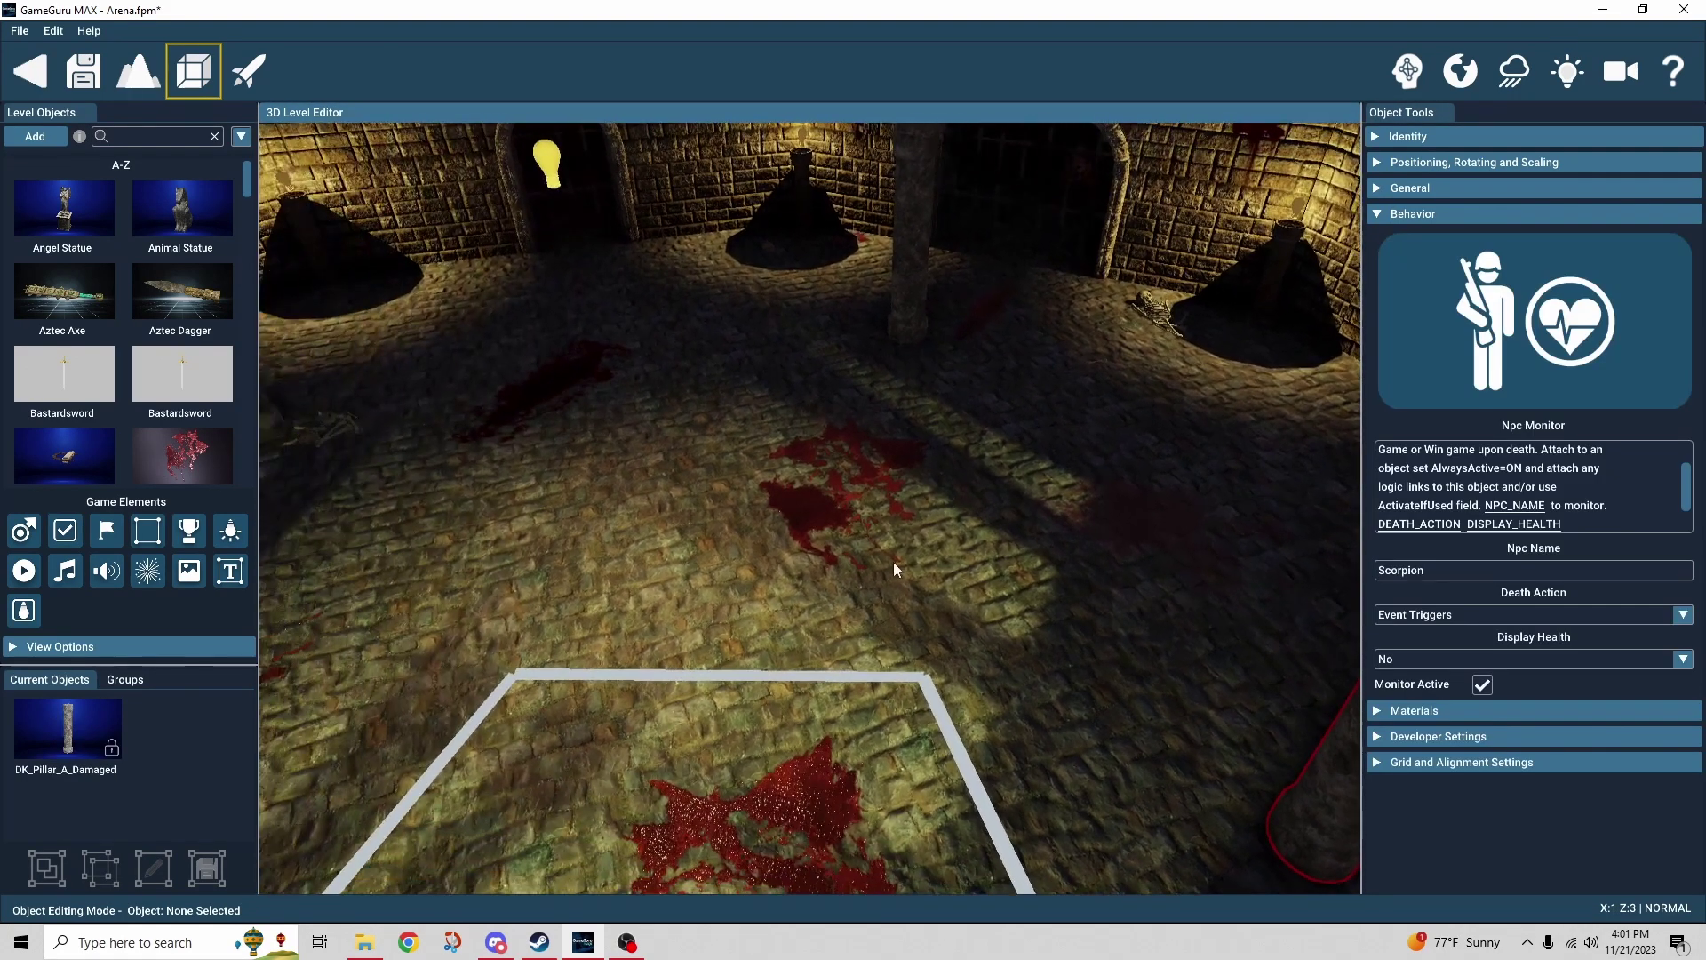
click(1407, 70)
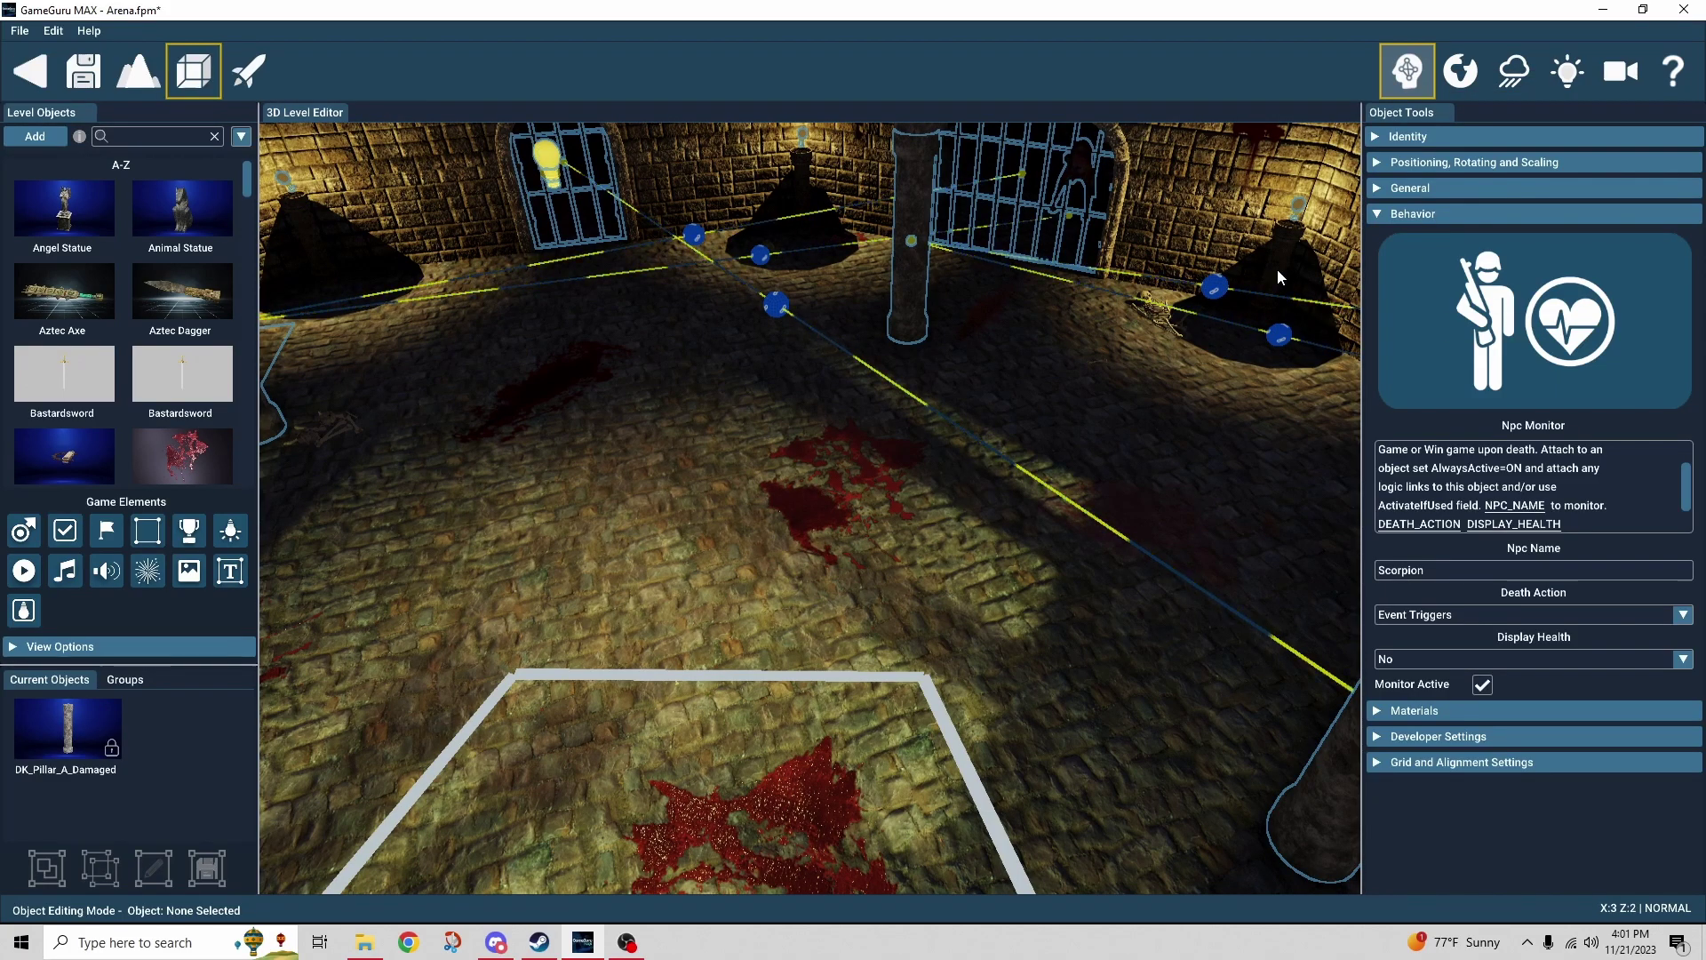
click(1407, 70)
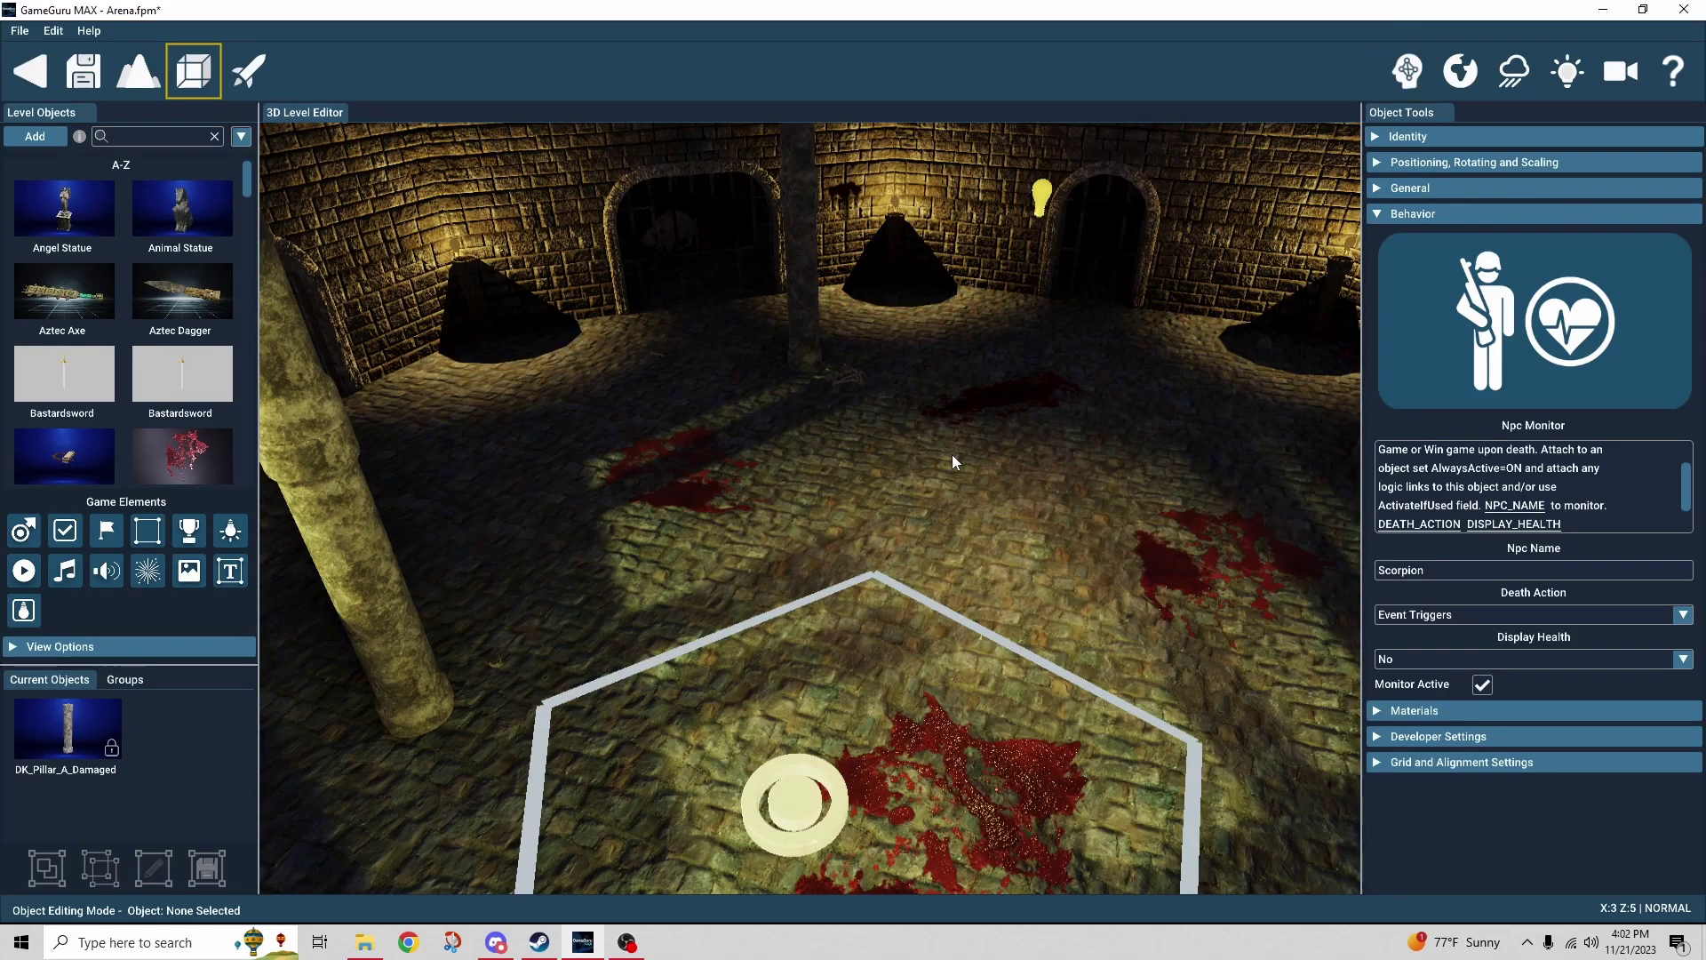